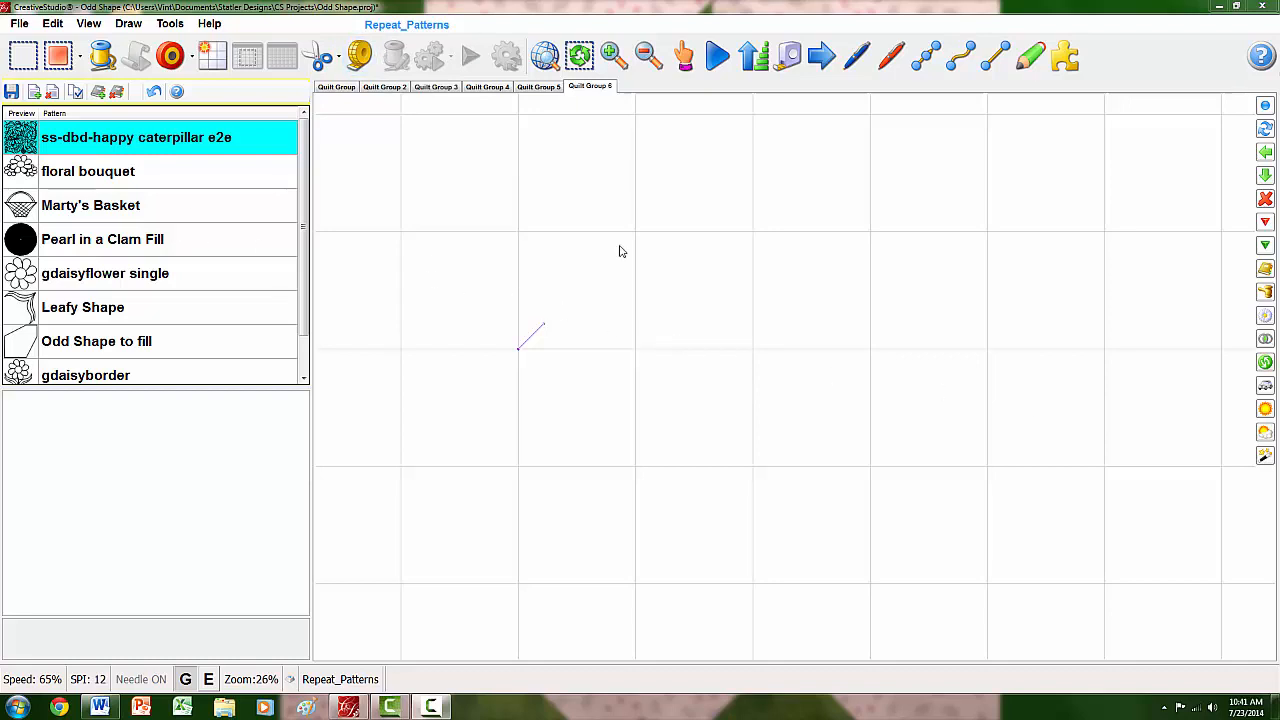
- Set the grid size to 5 inches
click(88, 23)
click(130, 108)
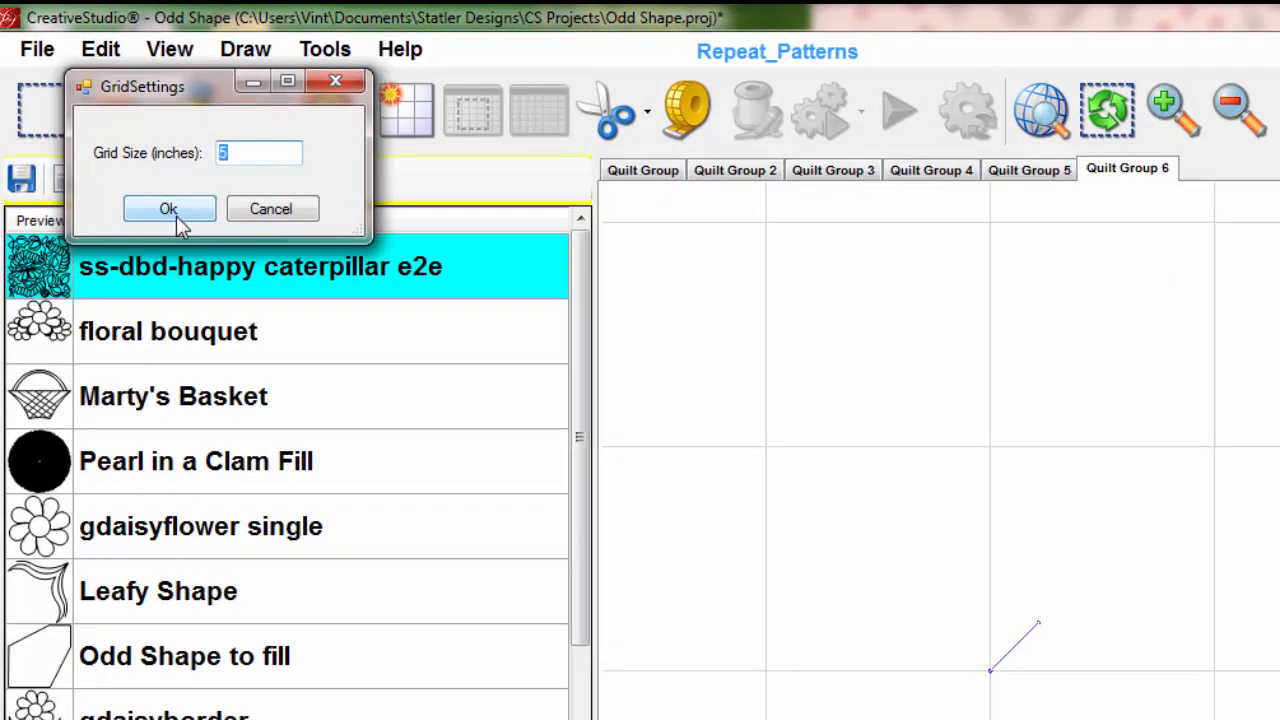
click(168, 209)
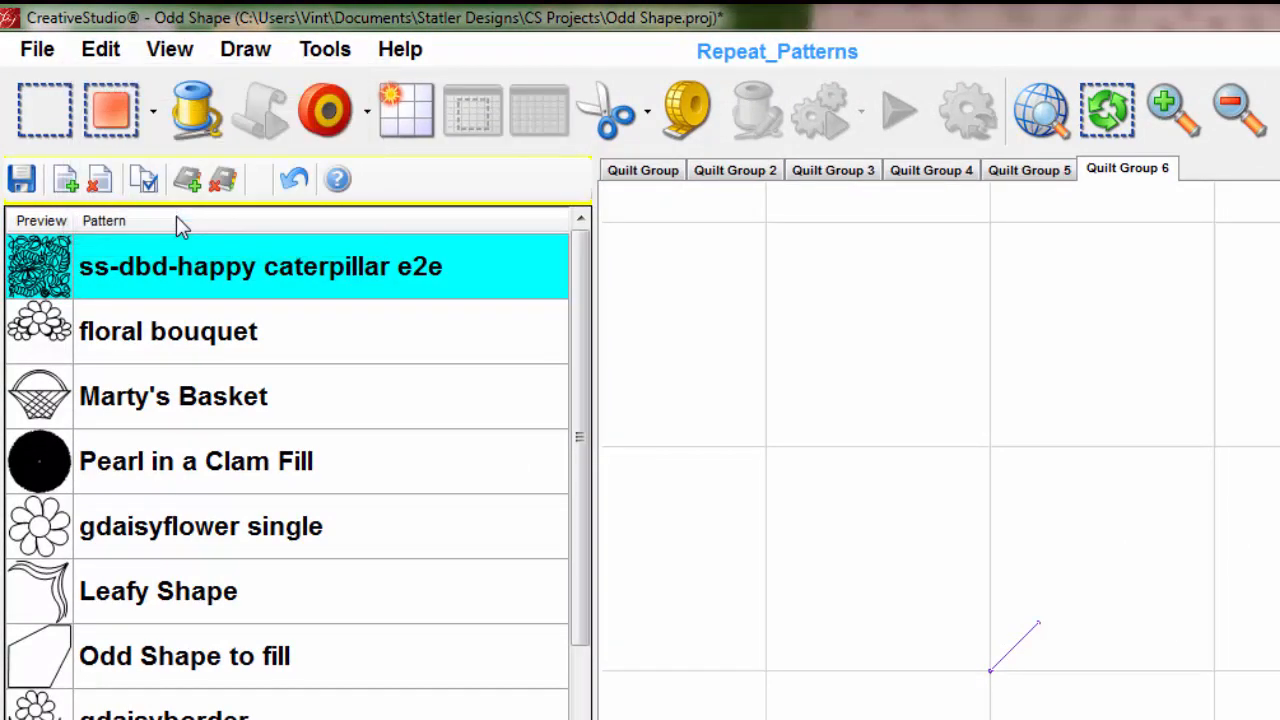
- Draw a closed square boundary two grid cells wide and high, centred on the grid intersection where the short diagonal line starts
click(258, 56)
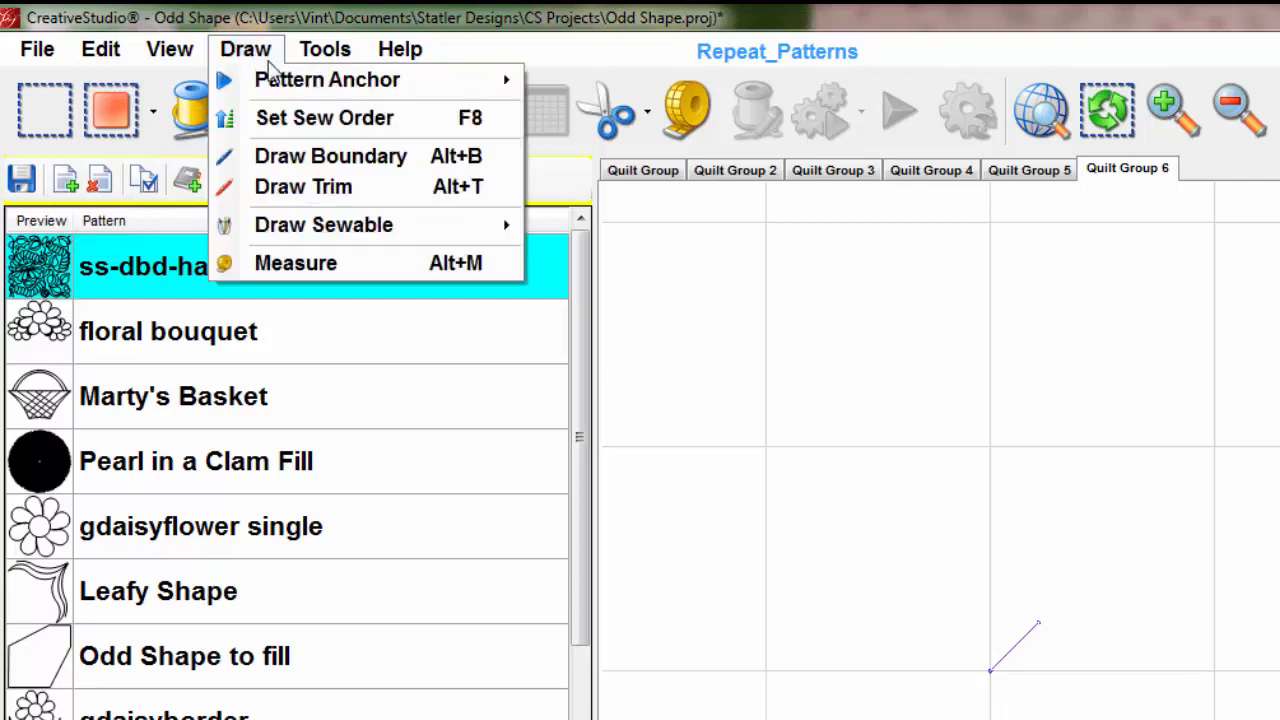
click(309, 157)
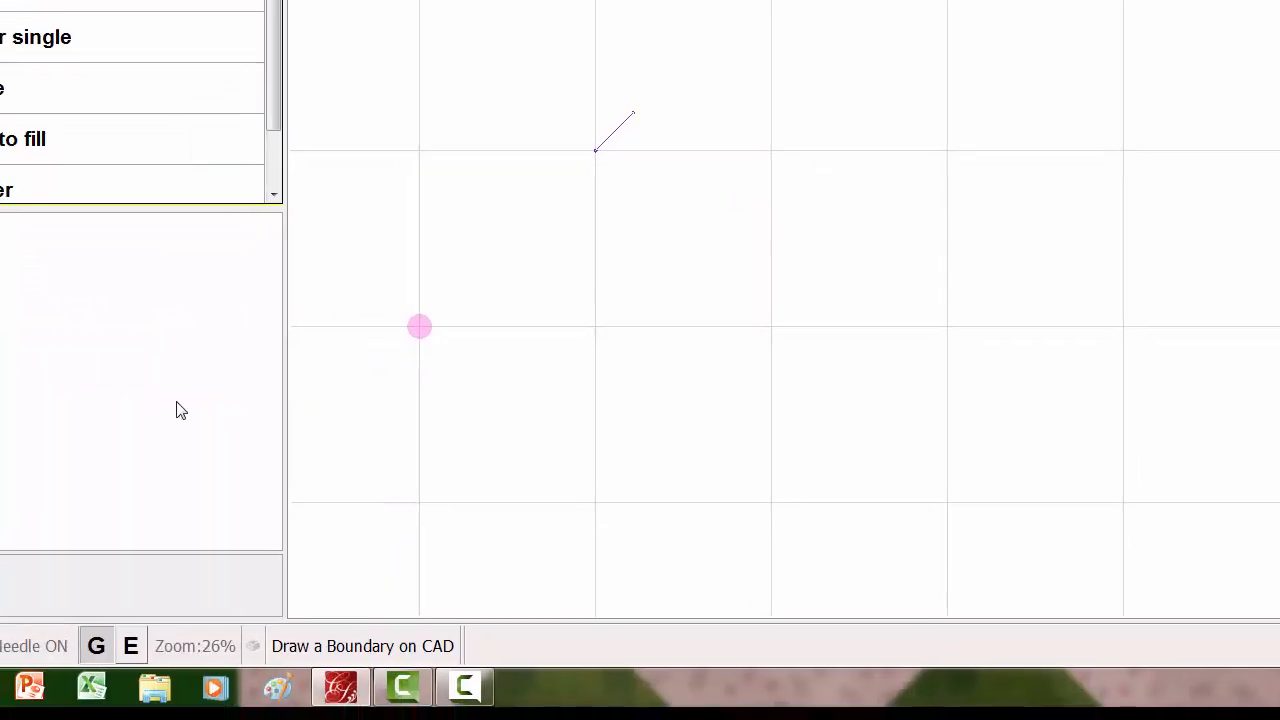
click(108, 604)
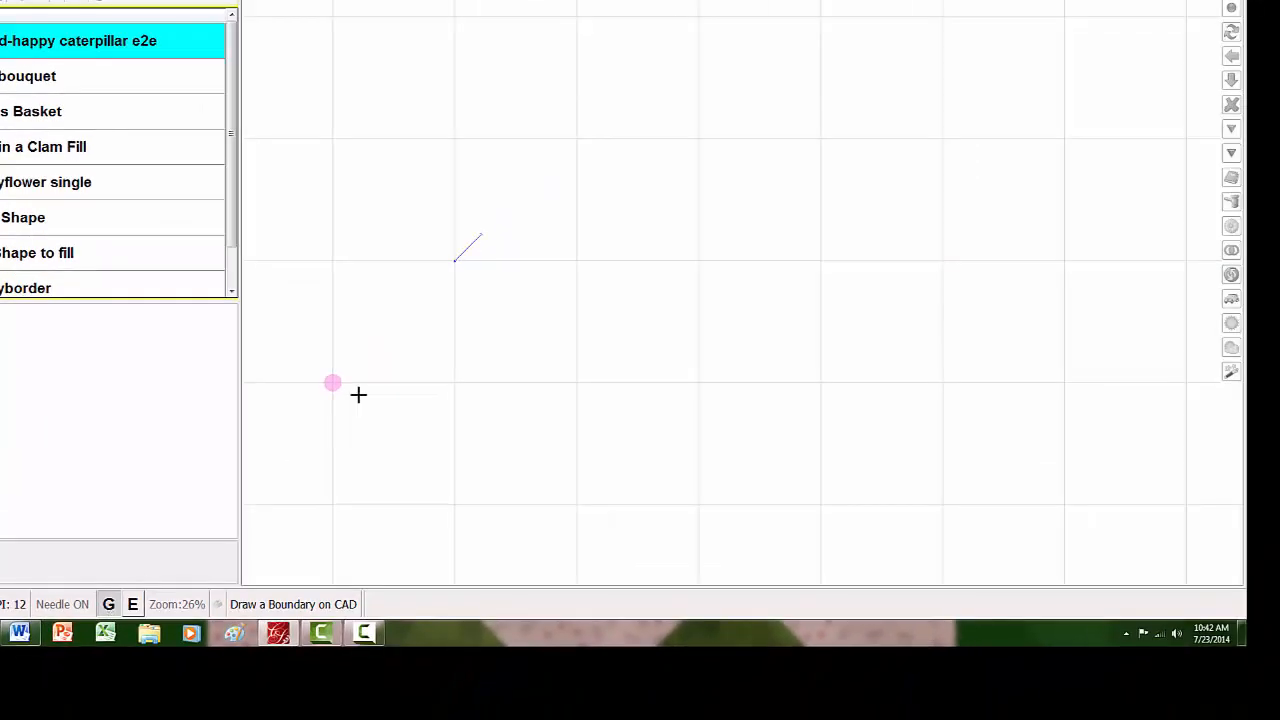
click(349, 103)
click(575, 139)
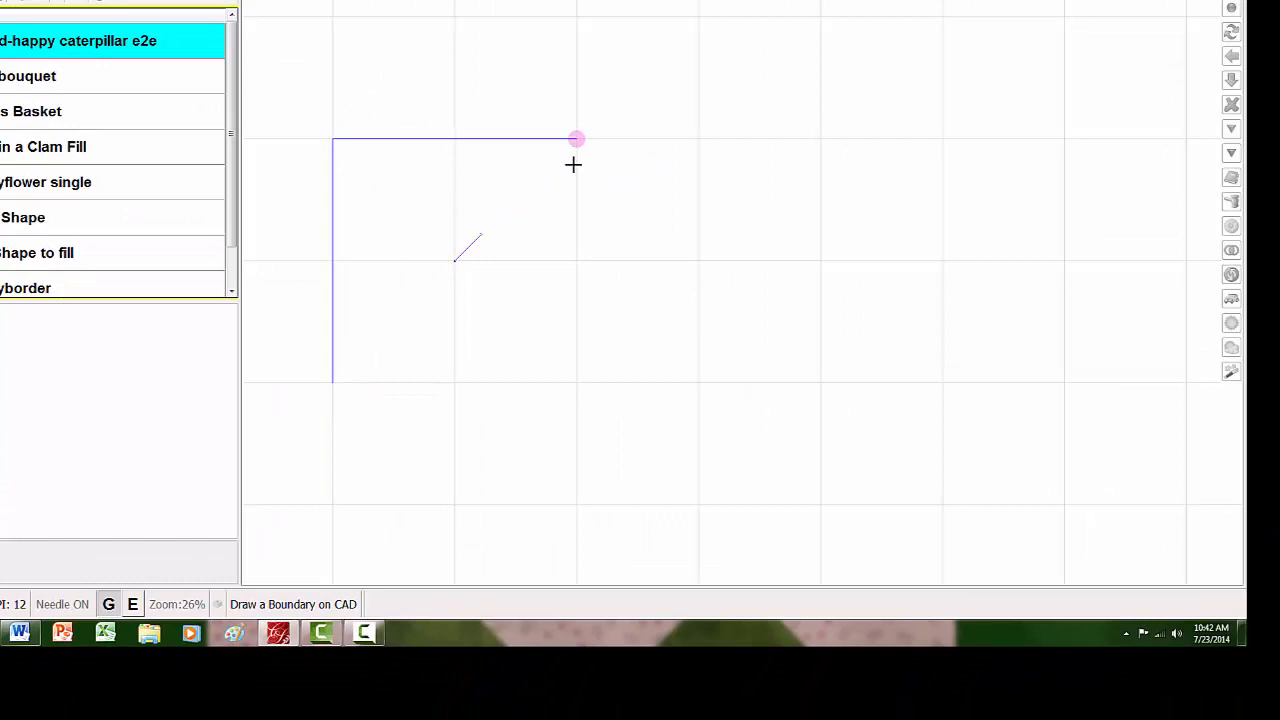
click(576, 381)
click(333, 380)
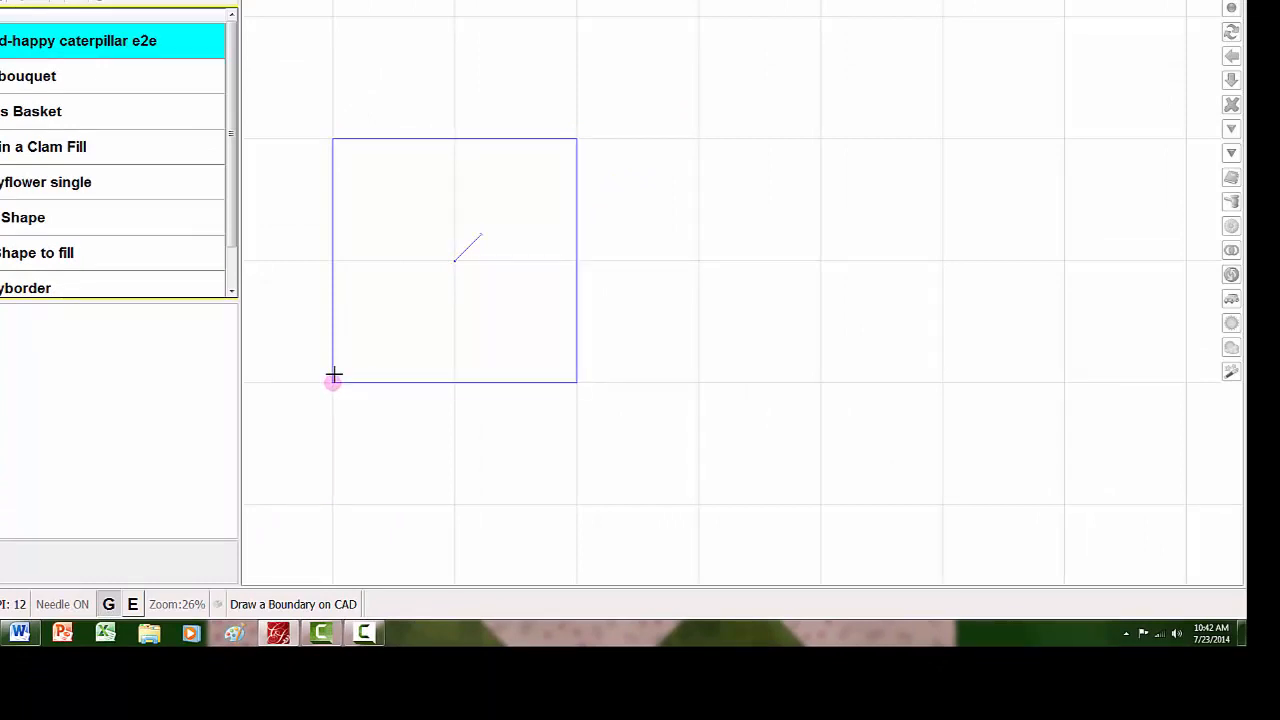
click(820, 383)
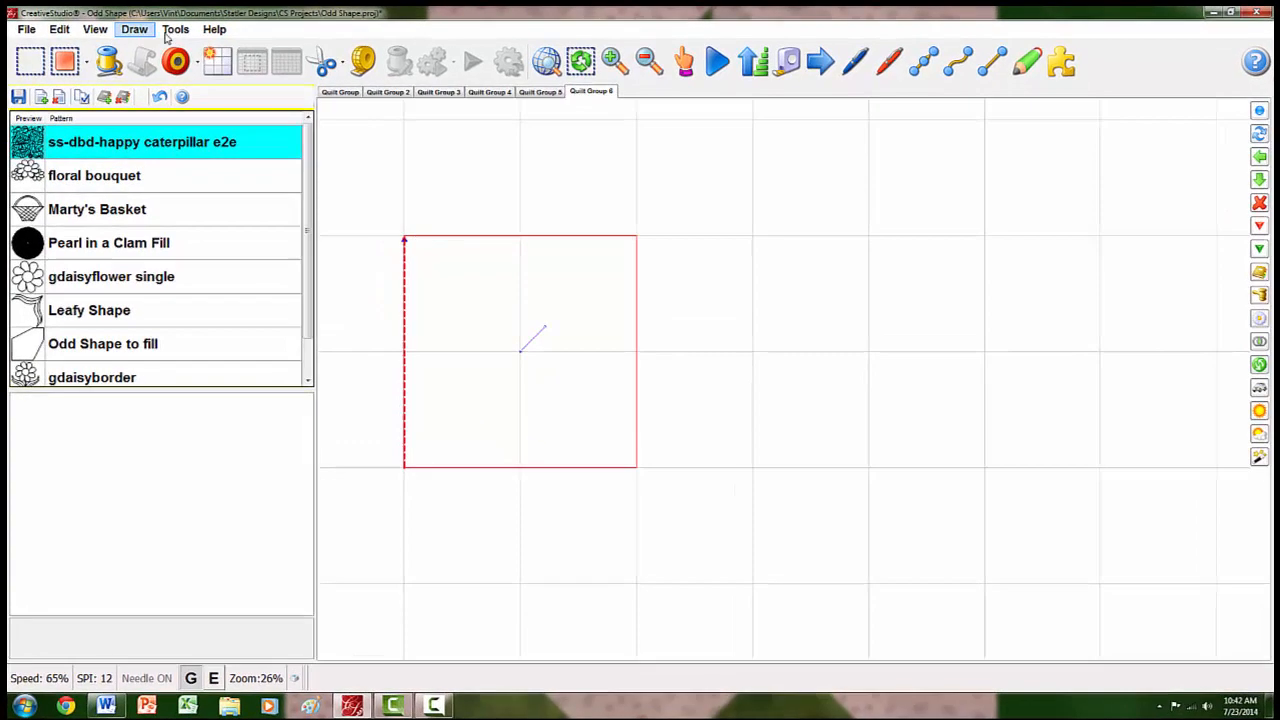
- Save the definition settings with the Reference Point on Center and close them
click(173, 32)
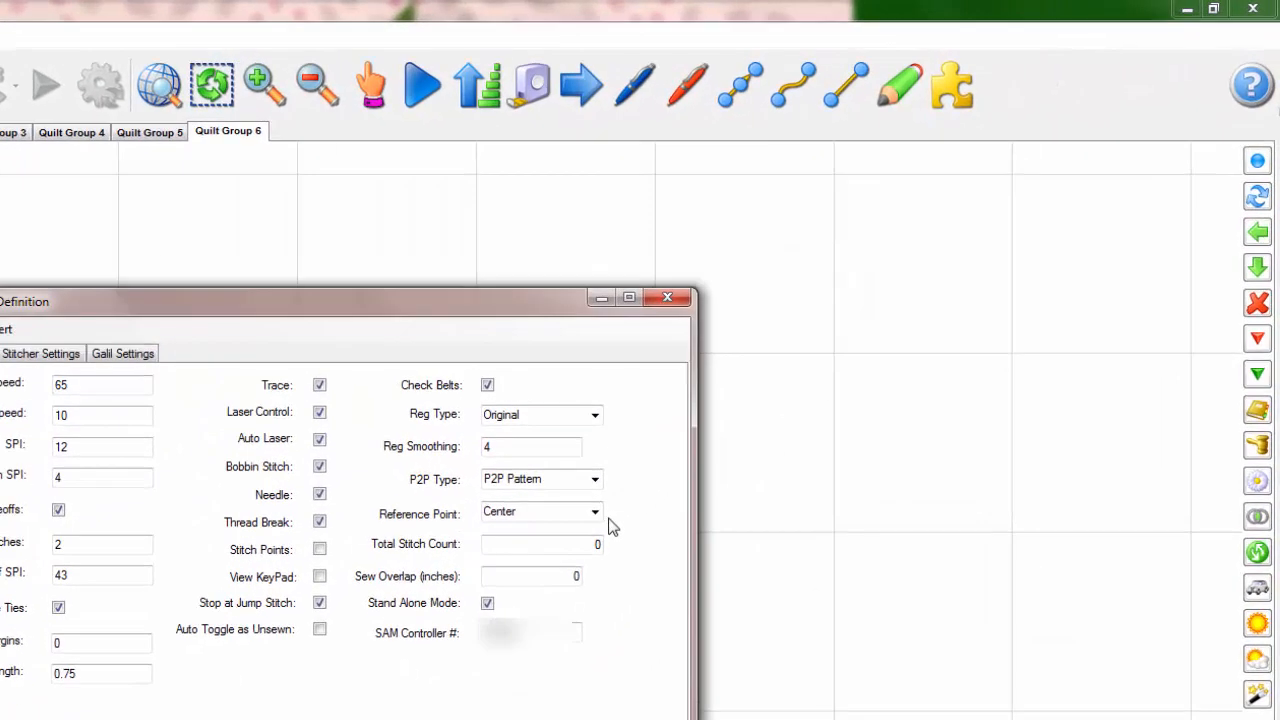
click(0, 329)
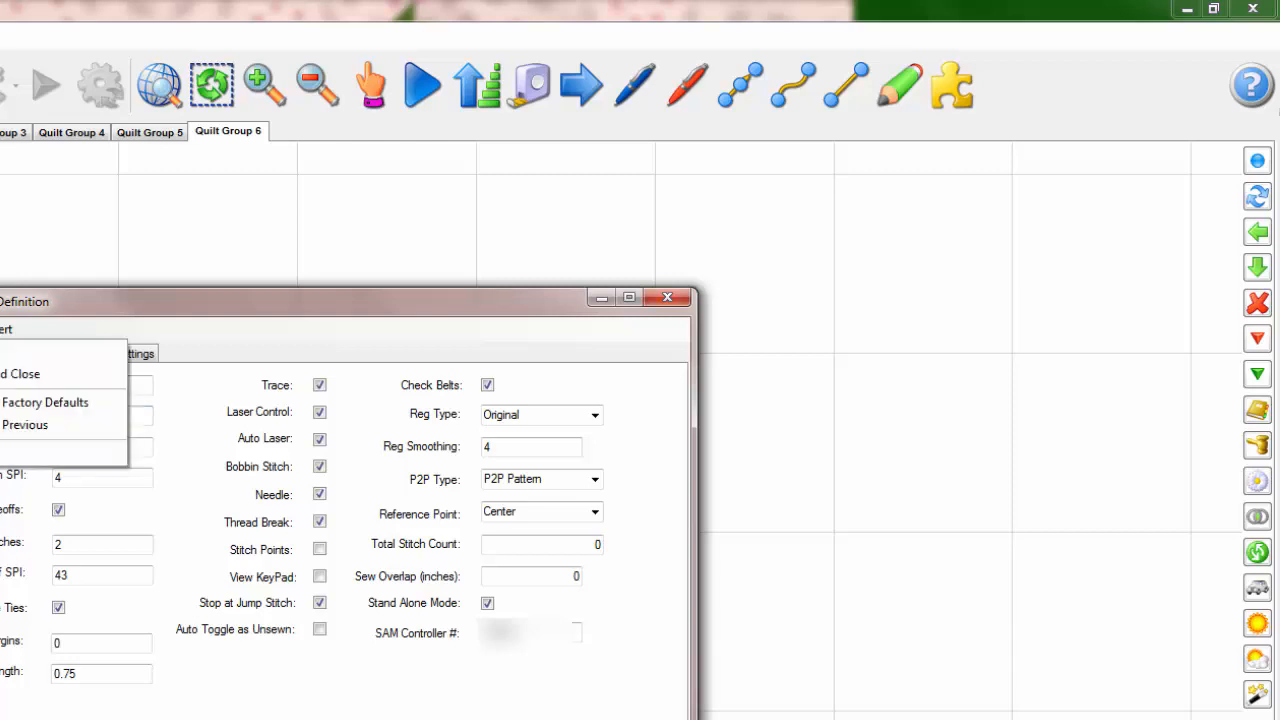
click(4, 374)
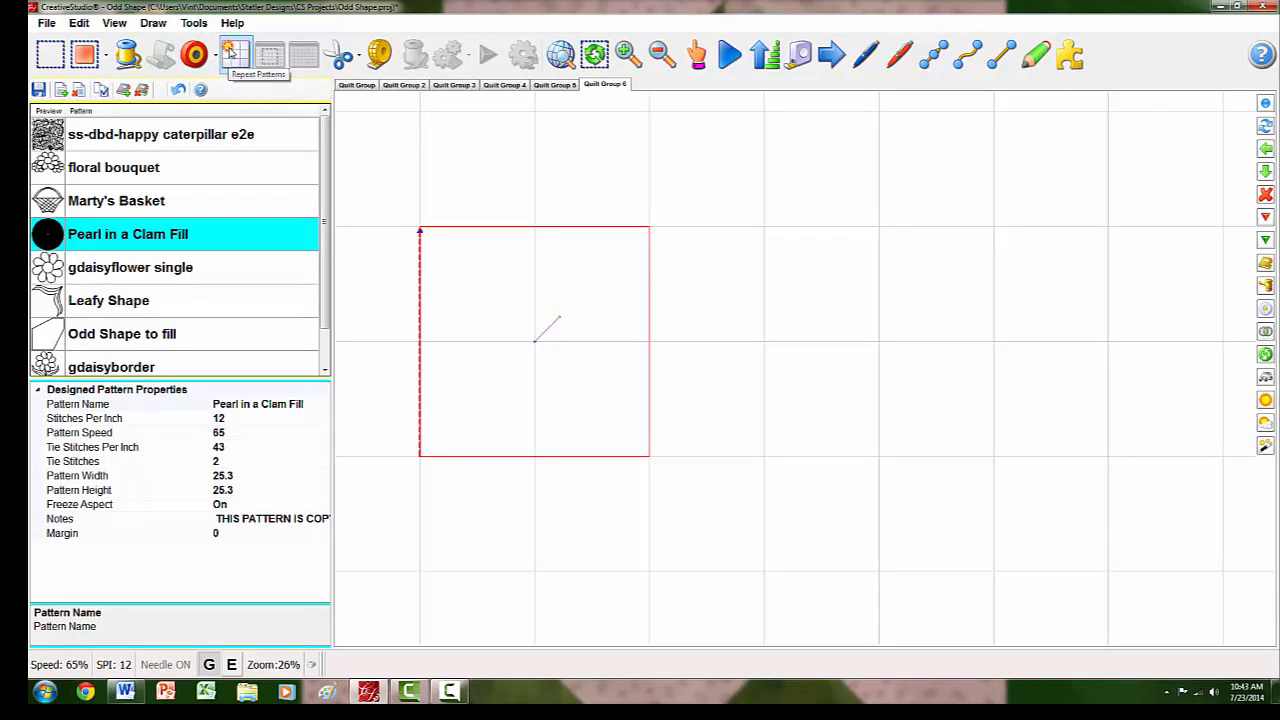
- Place Pearl in a Clam Fill as a repeat pattern centred on the square and enlarge it proportionally to 50.75 inches
click(232, 54)
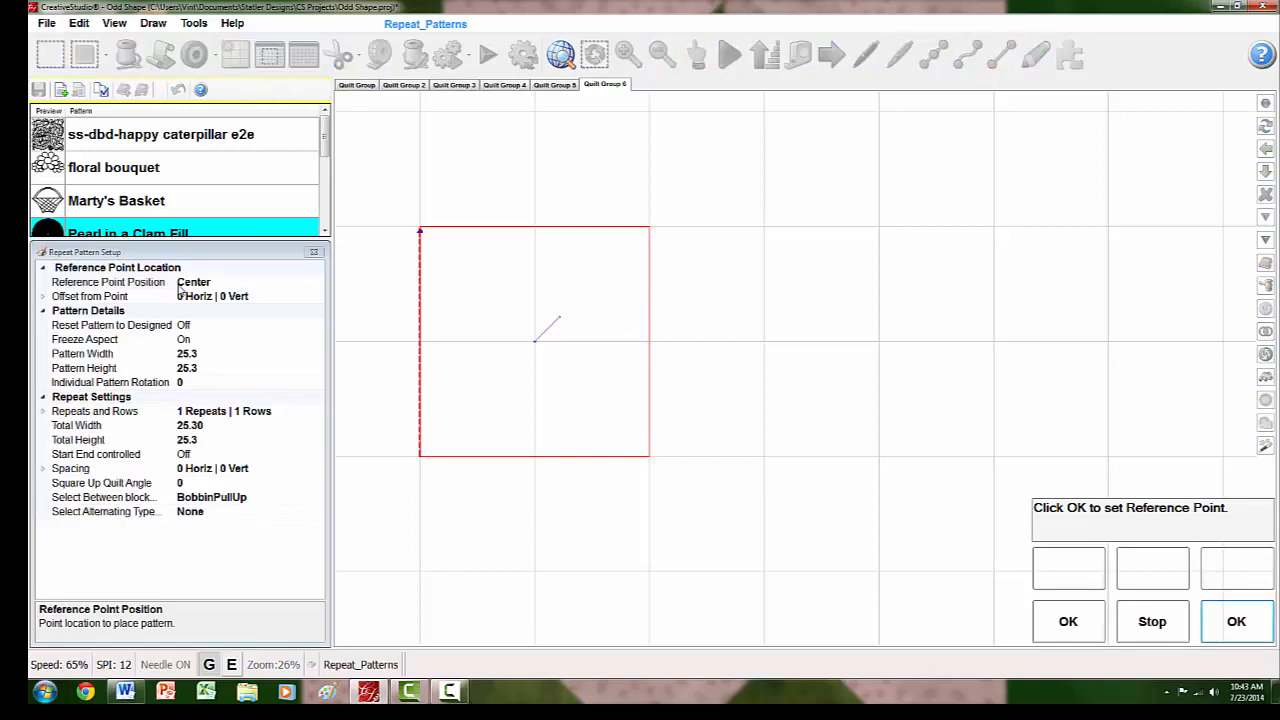
click(1245, 623)
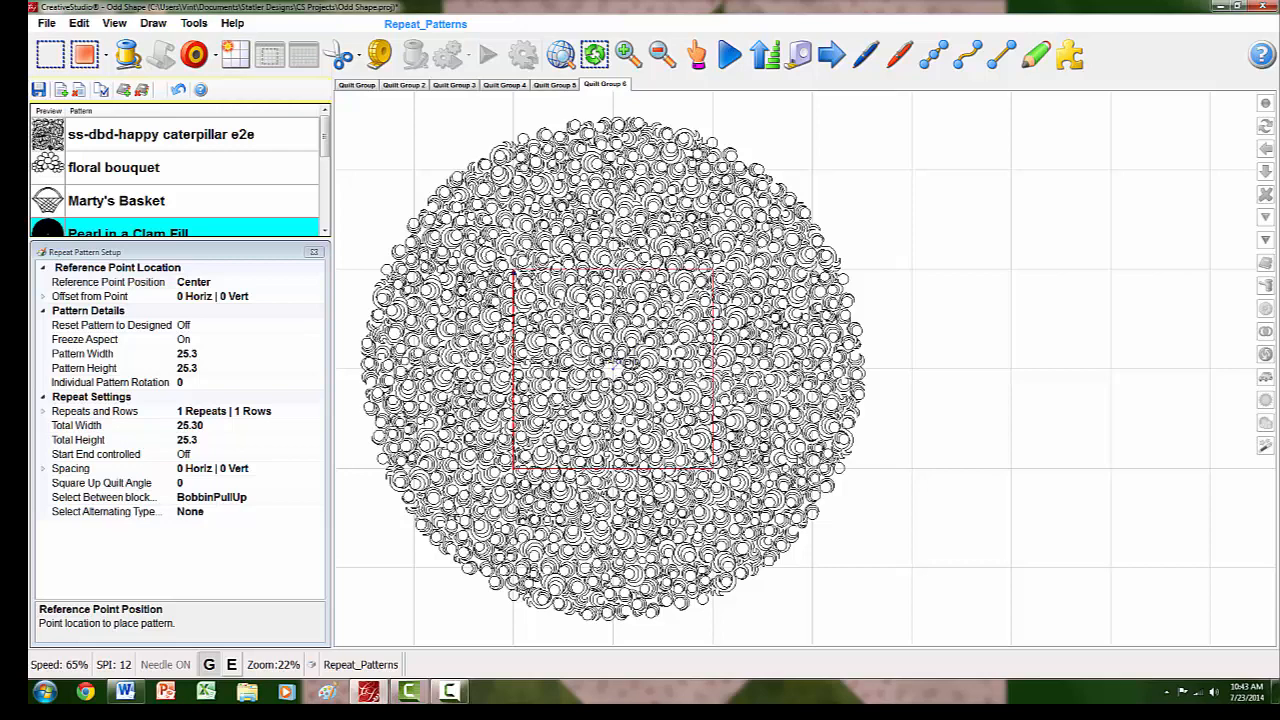
click(806, 344)
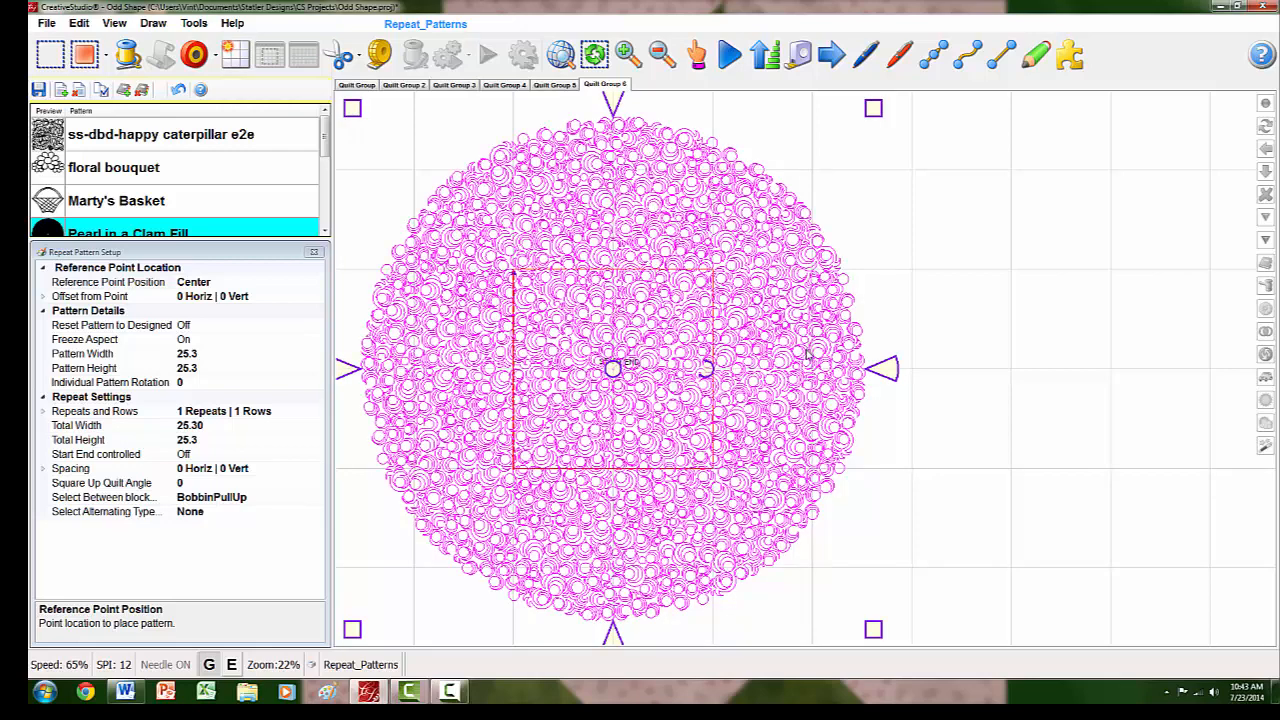
click(806, 350)
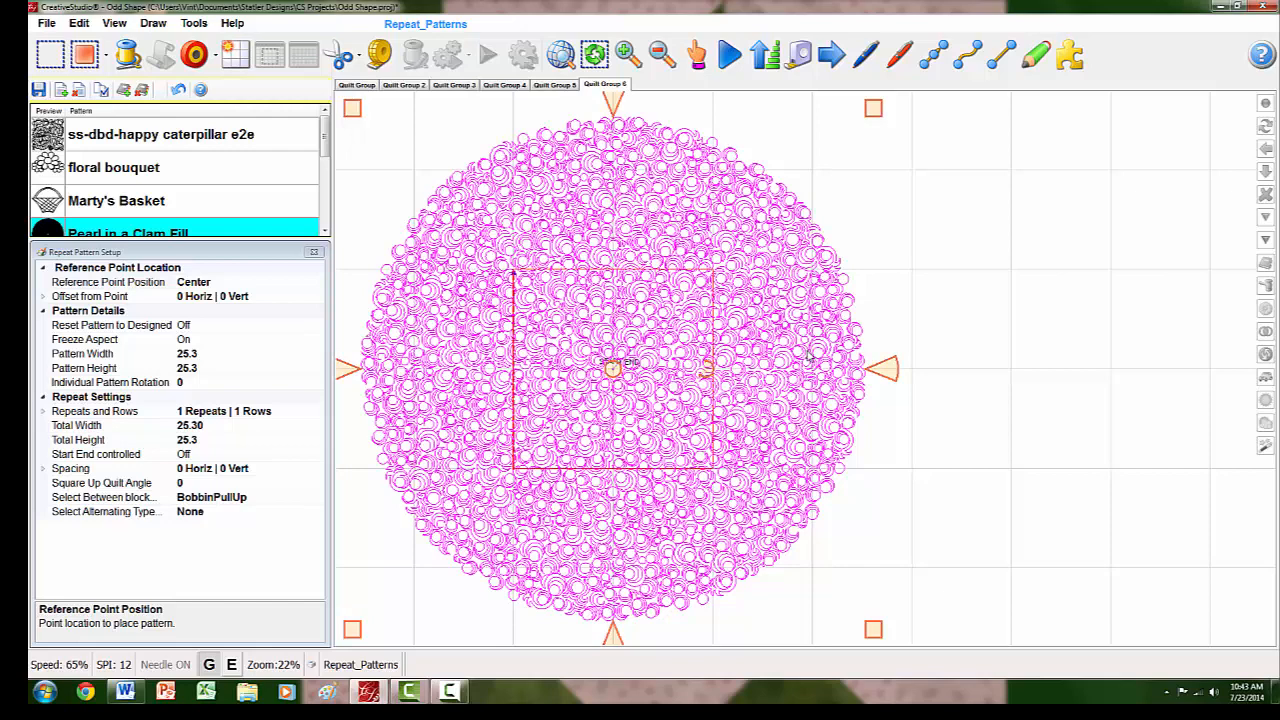
scroll(809, 355, down, 2)
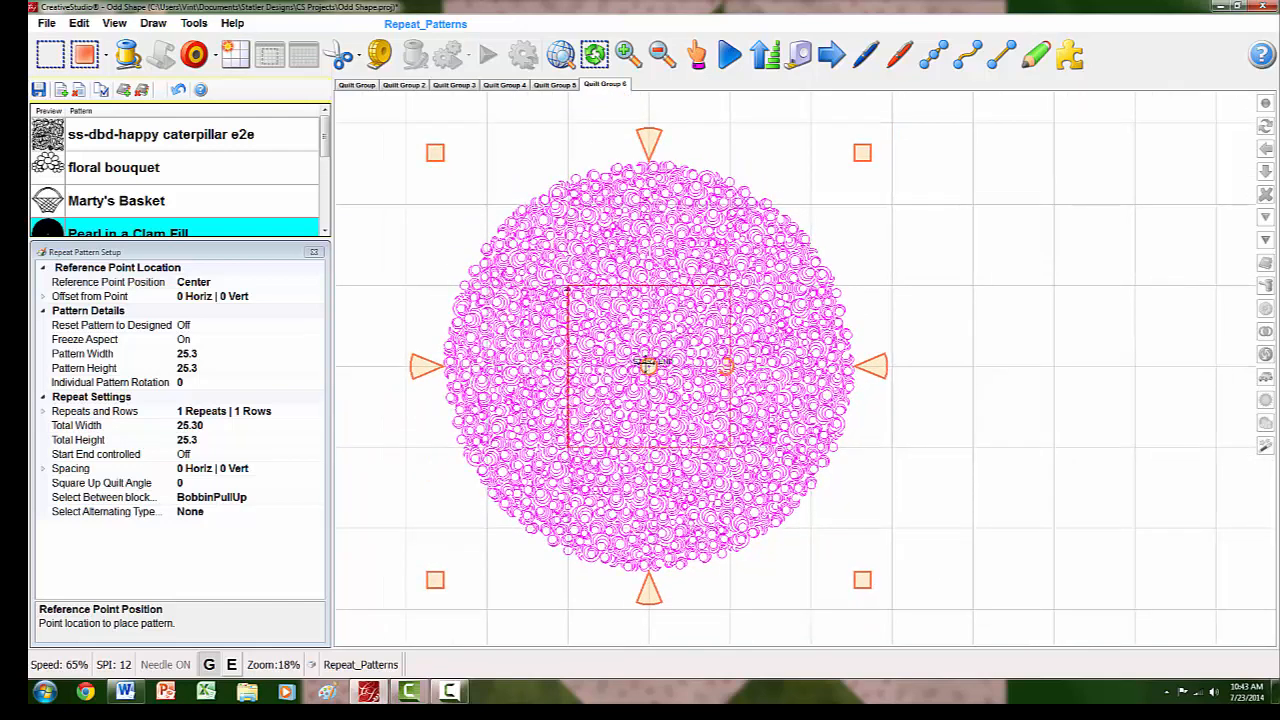
drag(864, 581, 906, 592)
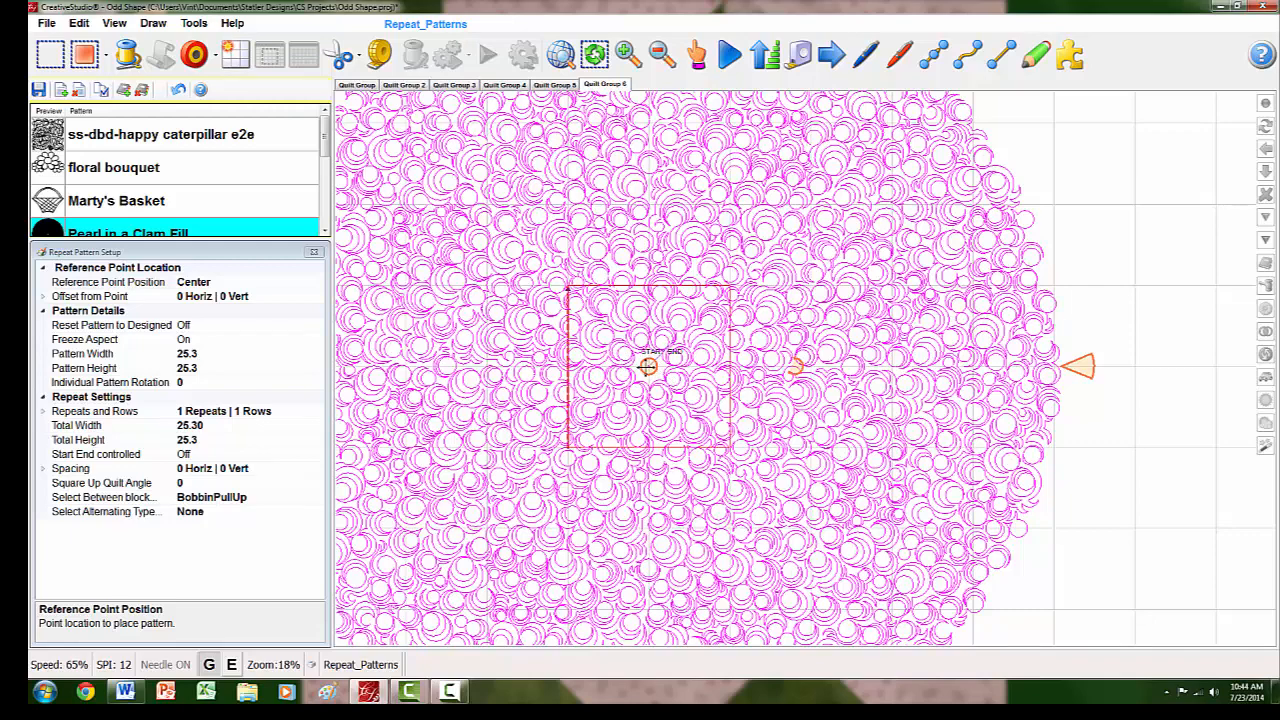
- Shift the enlarged pattern right and slightly down while keeping the square covered, and close the Repeat Pattern Setup
drag(647, 367, 771, 397)
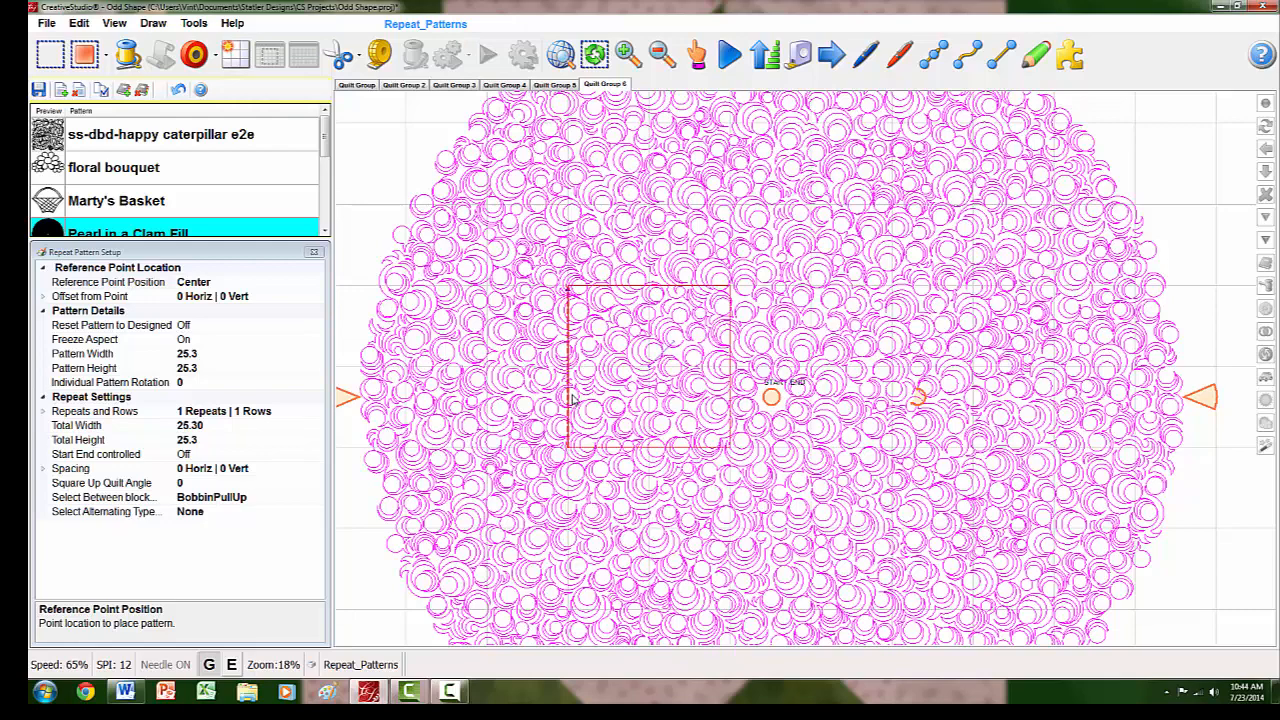
click(314, 252)
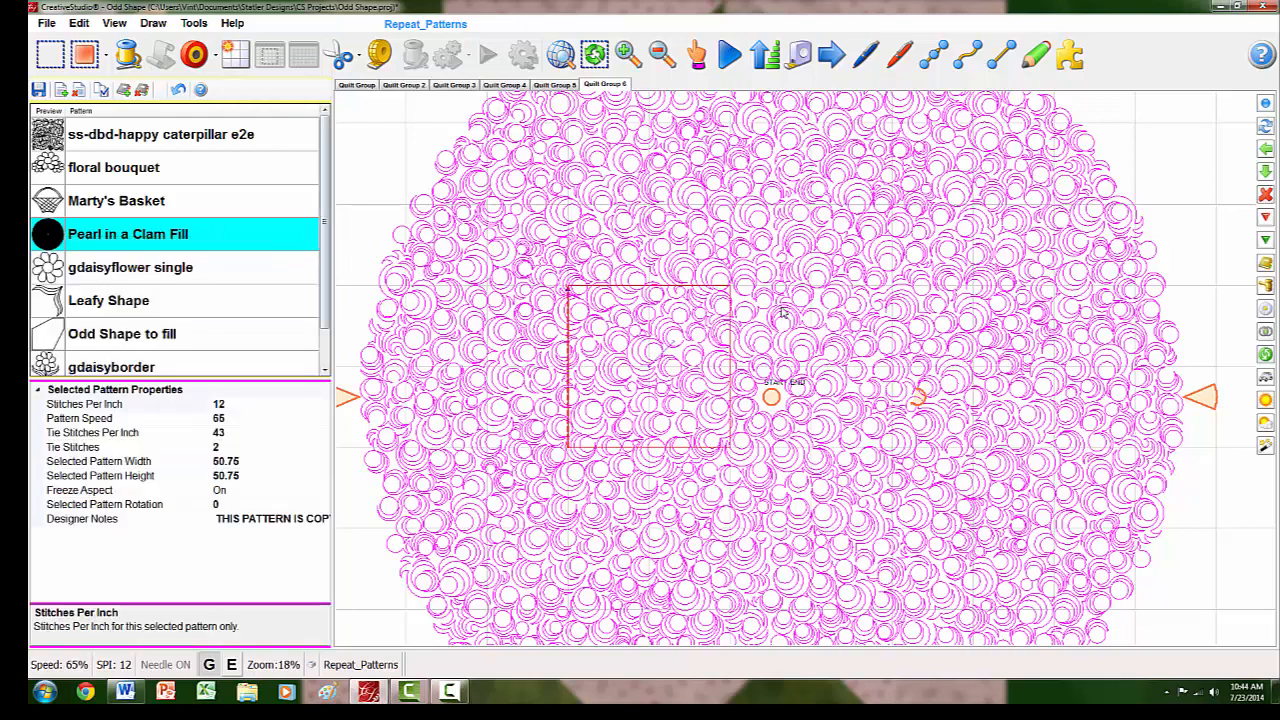
- Fill the inside of the square boundary with the clam pattern and deselect the result
click(1266, 401)
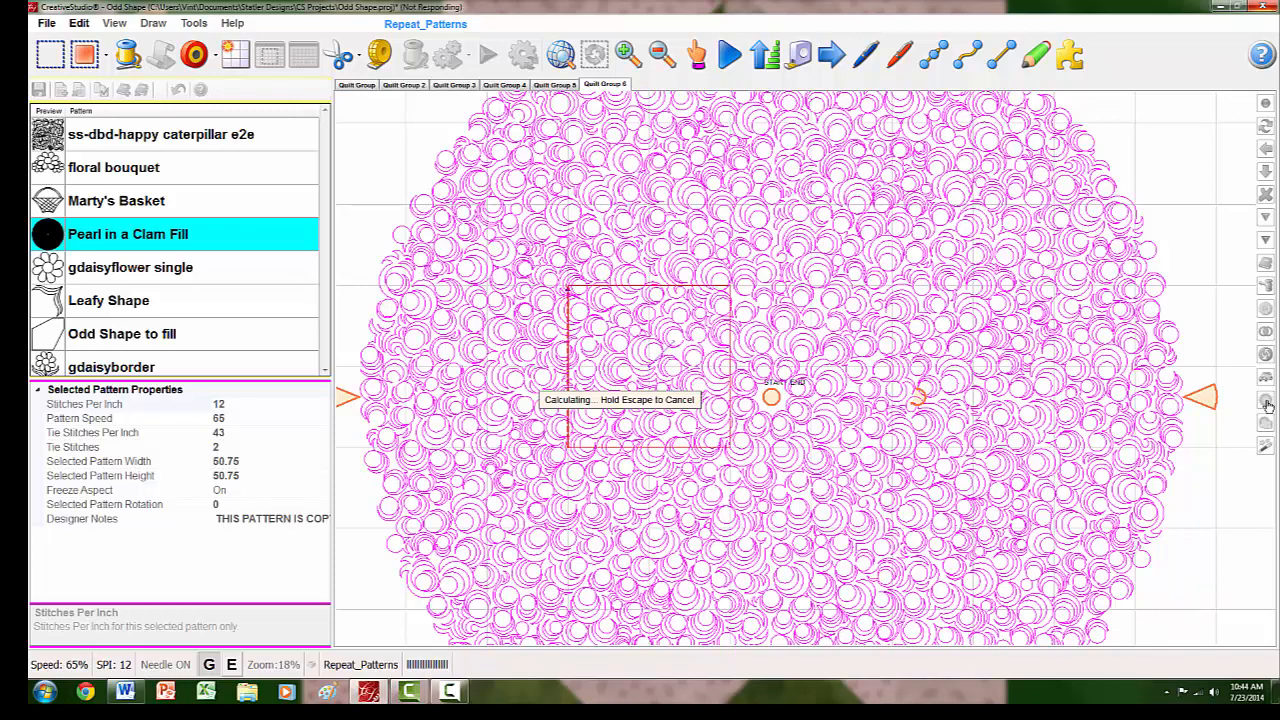
key(Escape)
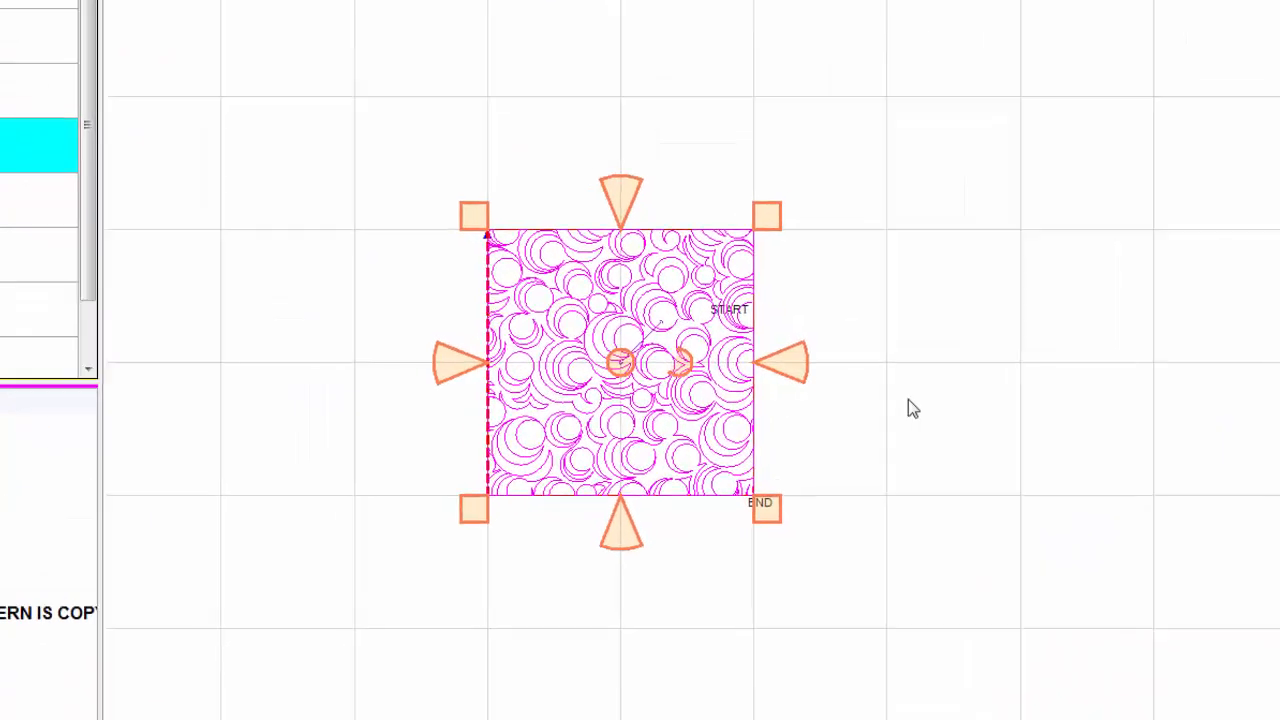
drag(686, 366, 672, 351)
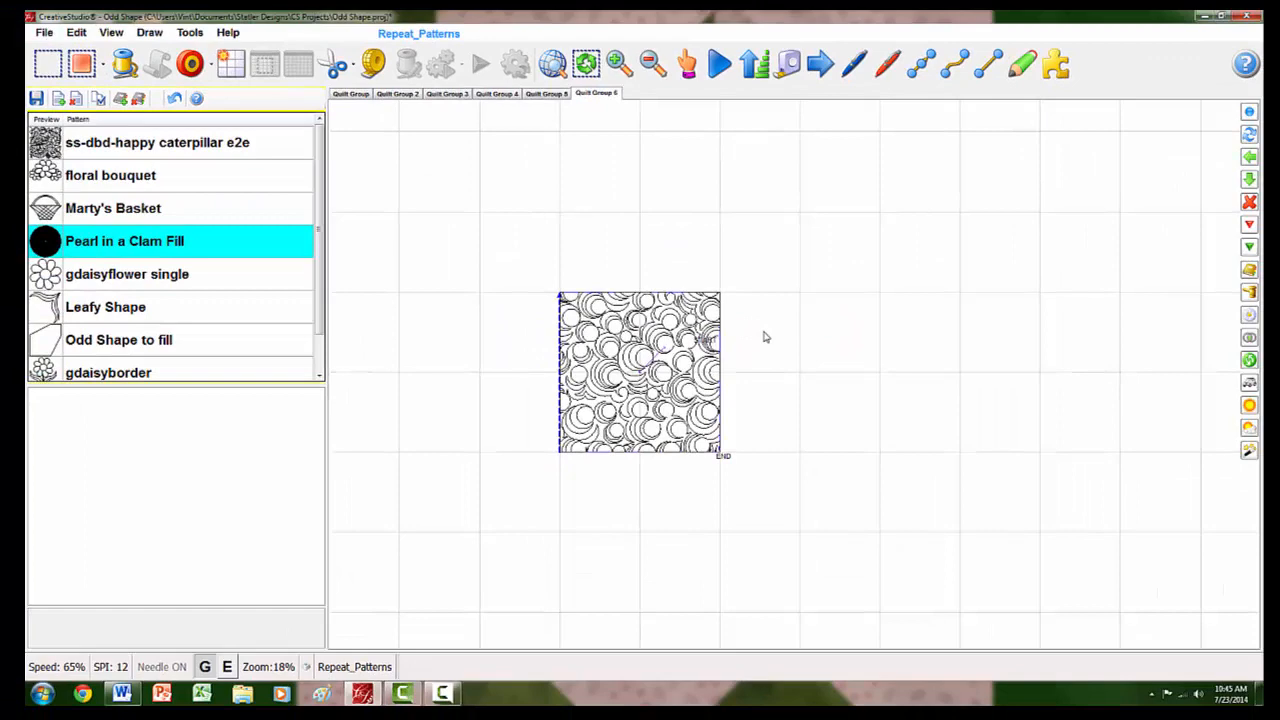
- Undo the inside fill and the last shift of the pattern
key(ctrl+z)
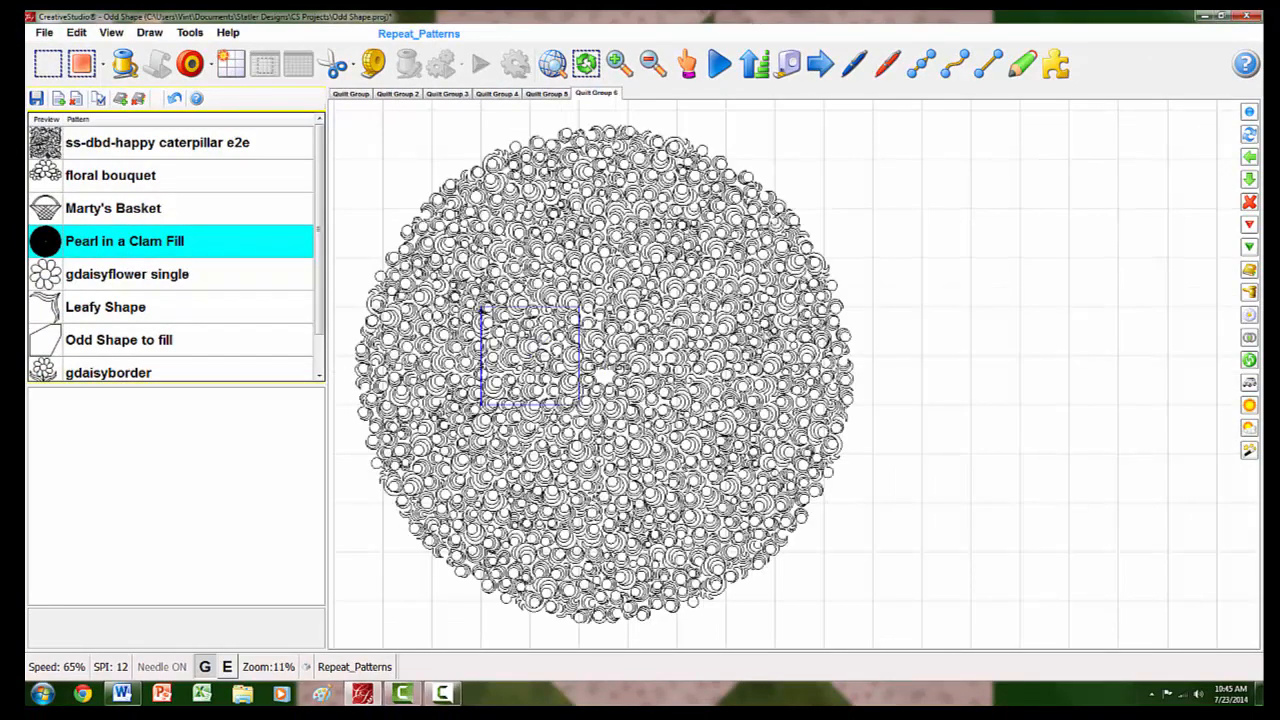
key(ctrl+z)
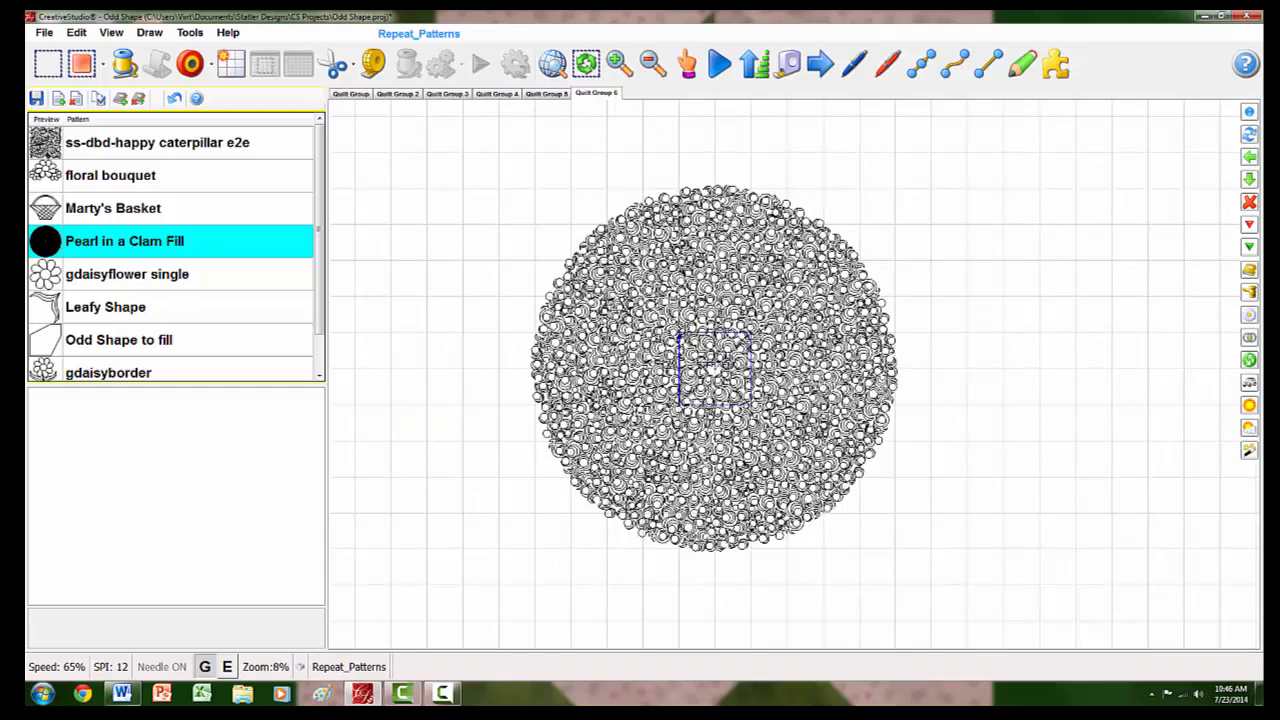
- Select both the clam pattern and the square boundary, apply Fill Outside, and inspect the cut-out around the square
click(720, 368)
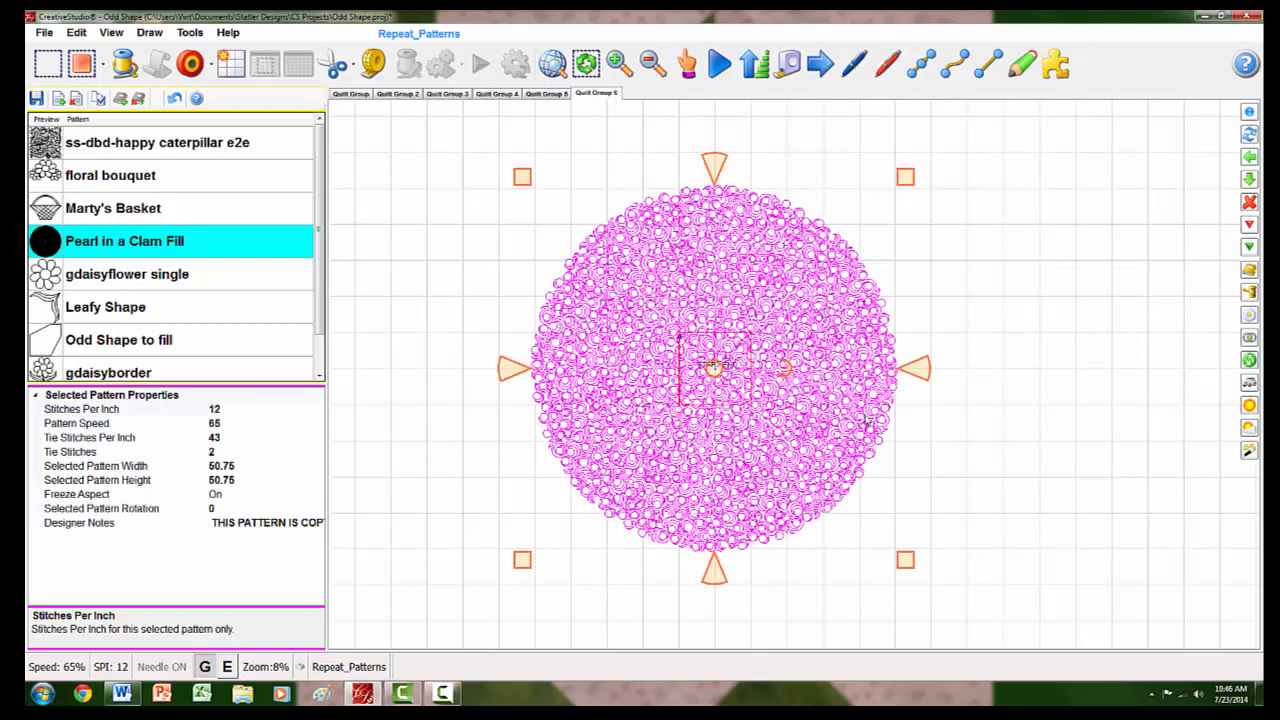
click(940, 438)
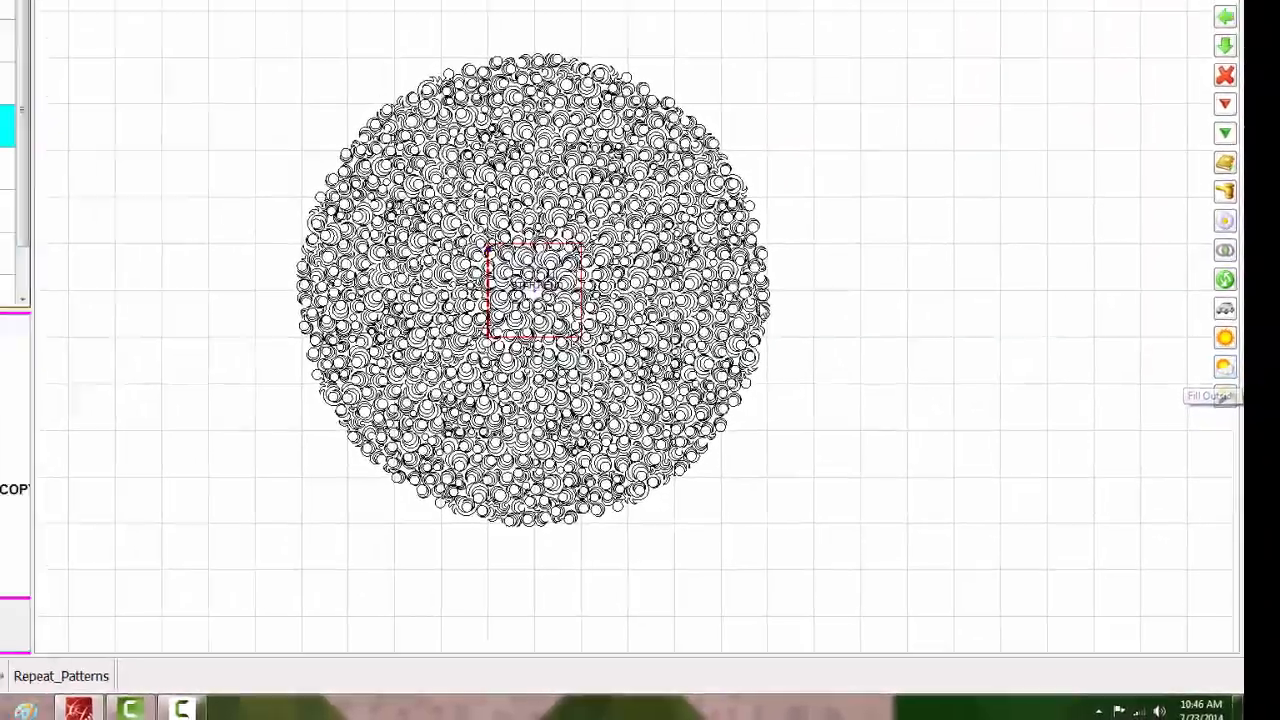
click(655, 228)
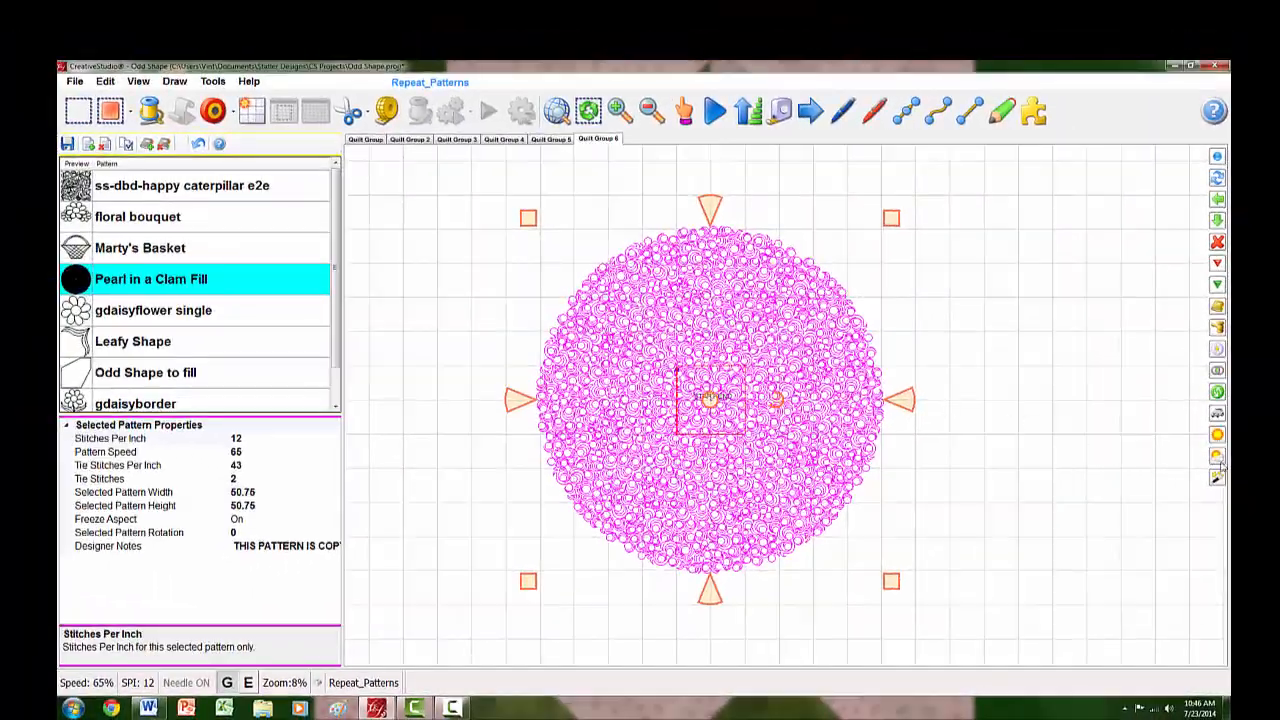
click(1218, 456)
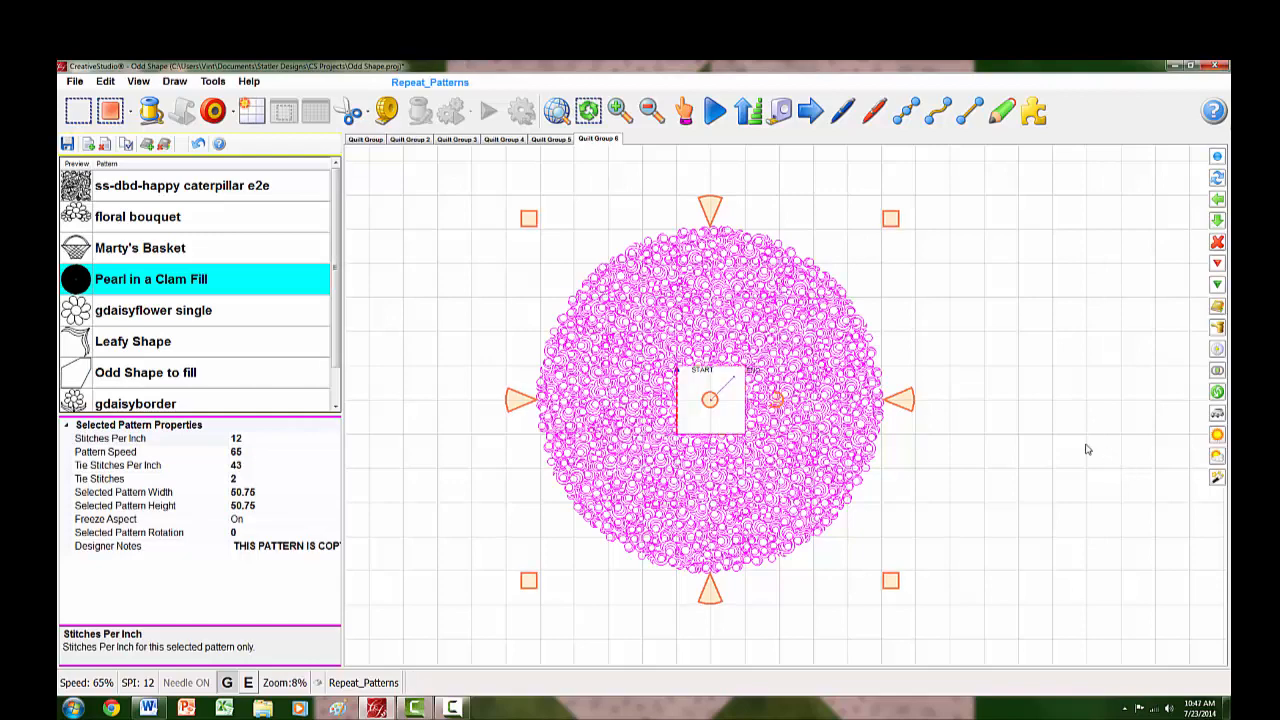
scroll(670, 399, up, 2)
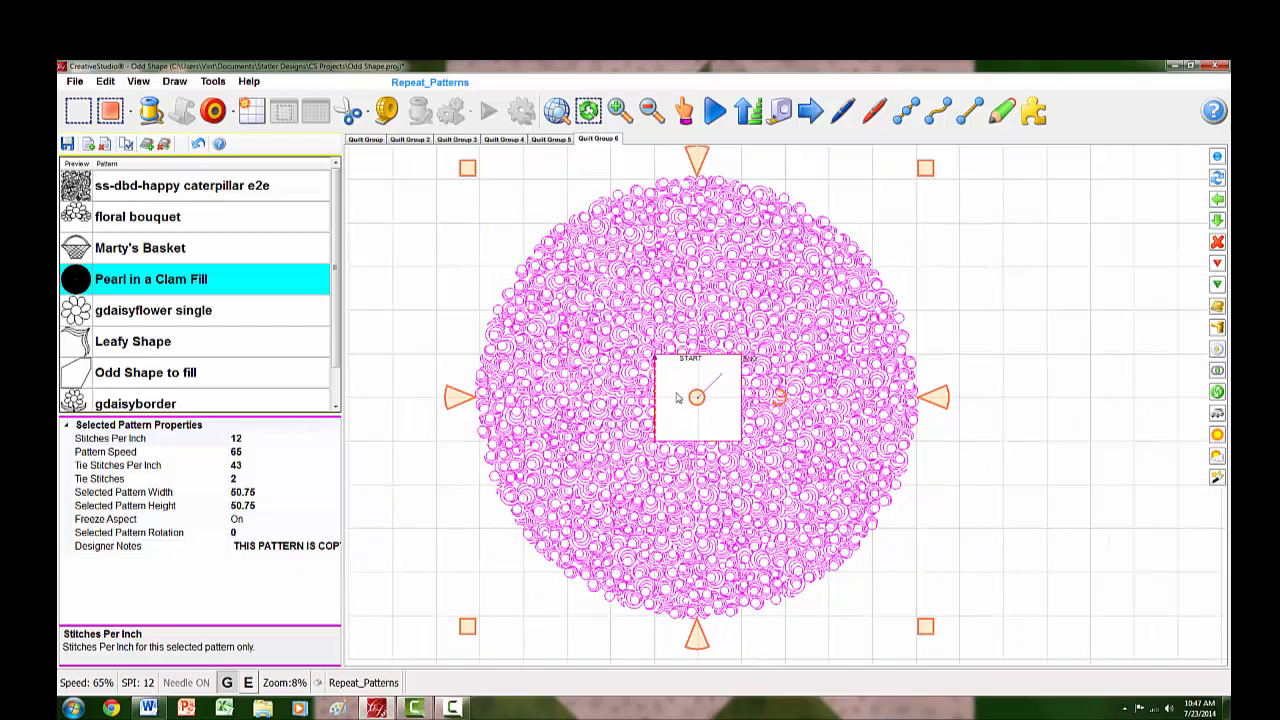
scroll(677, 398, up, 2)
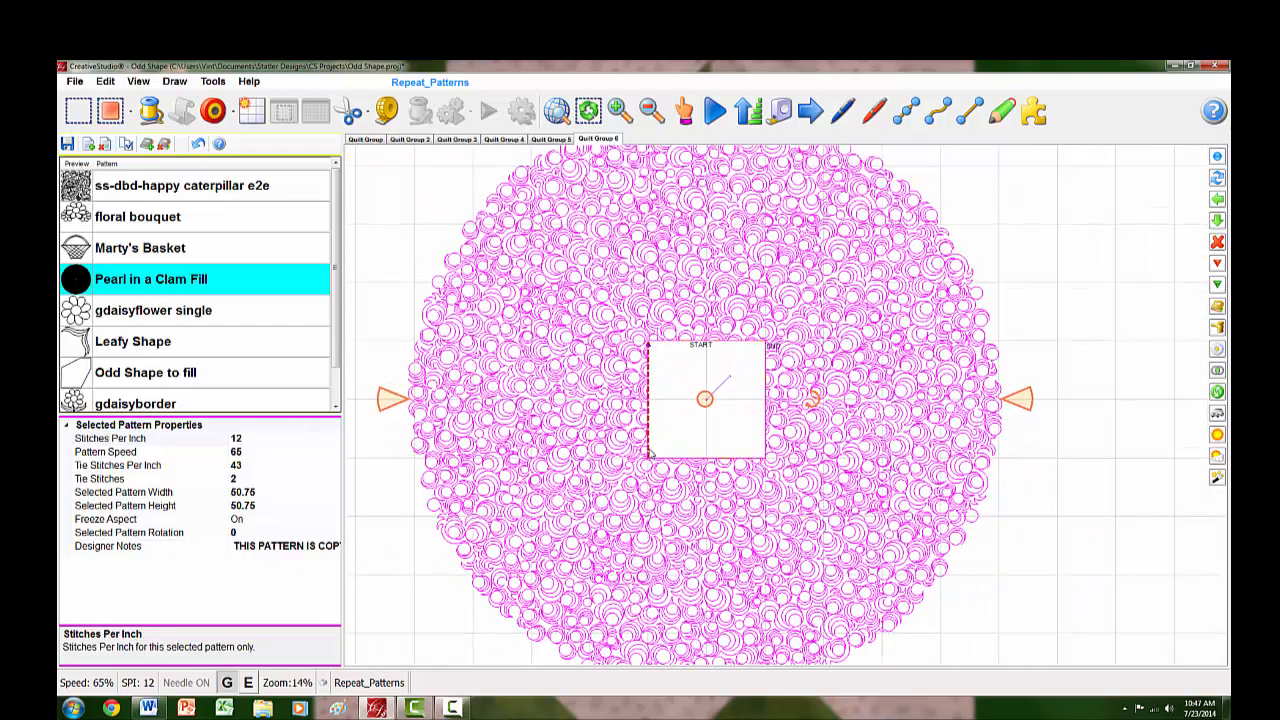
- Deselect the pattern and undo the outside fill
click(1078, 490)
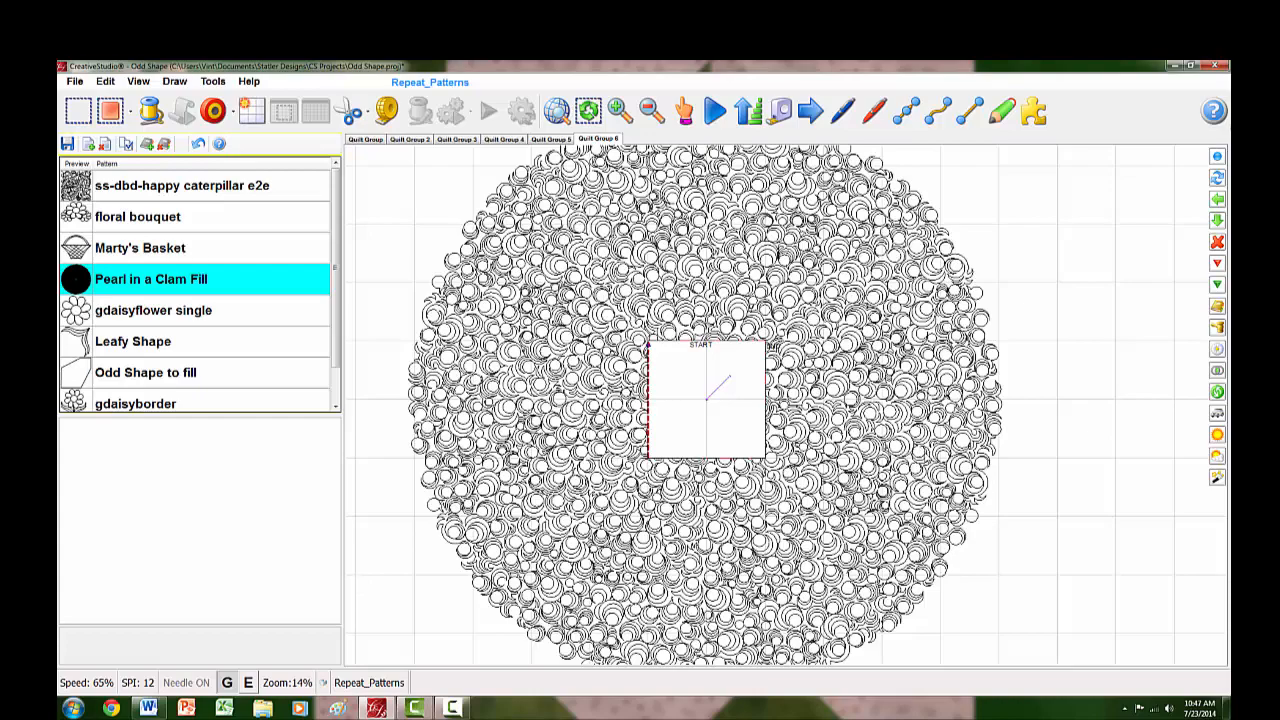
scroll(909, 454, down, 5)
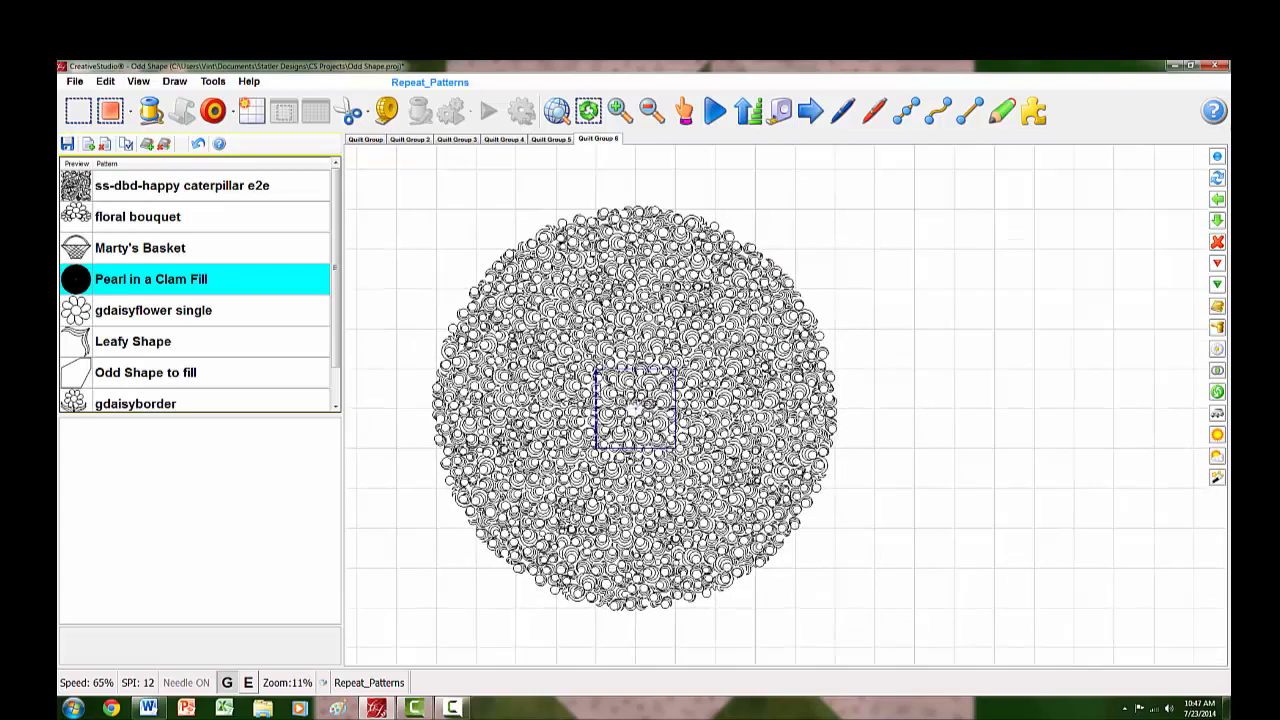
- Move the Pearl in a Clam pattern horizontally to the right until it is completely clear of the square boundary
click(638, 422)
scroll(640, 418, down, 2)
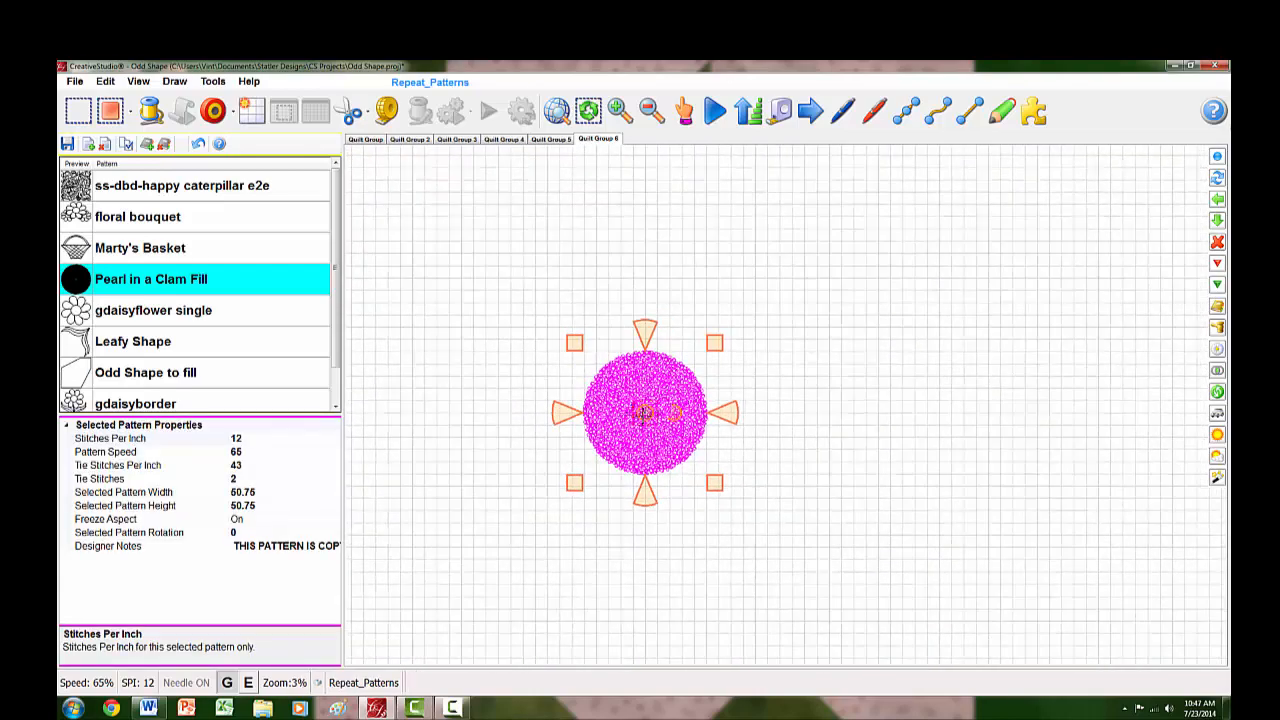
drag(643, 414, 755, 414)
scroll(602, 404, up, 3)
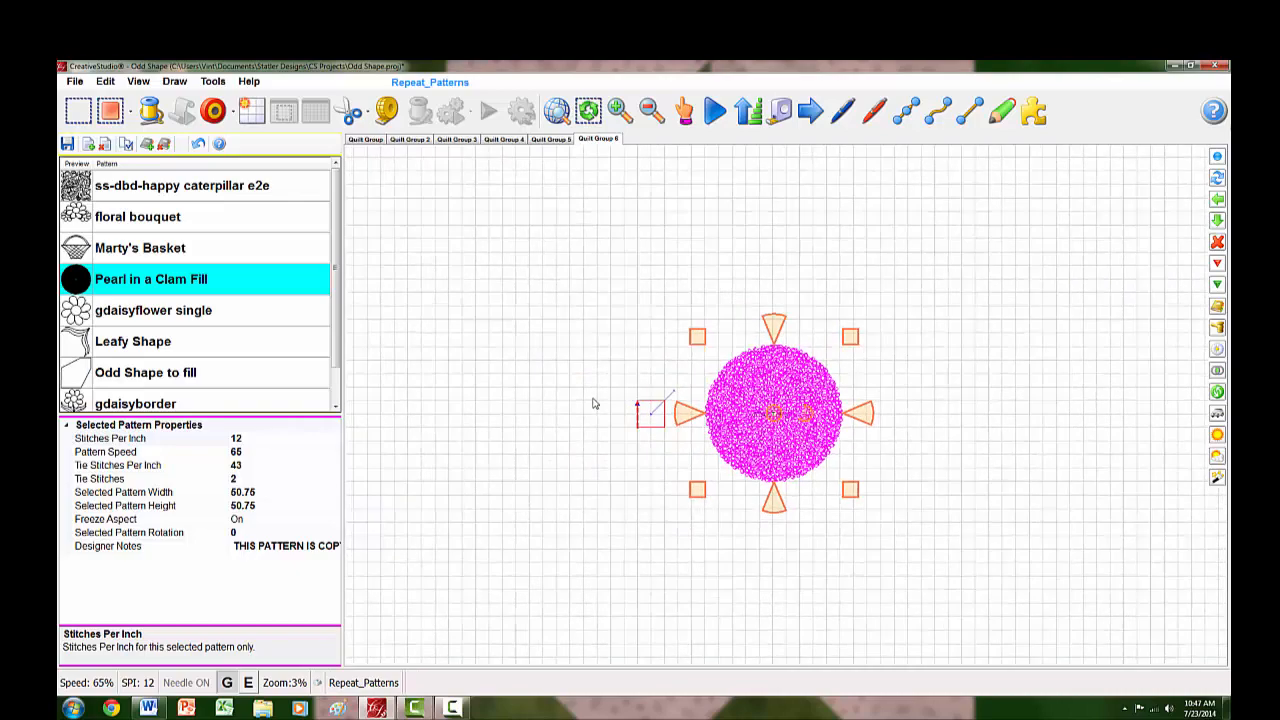
scroll(800, 442, up, 6)
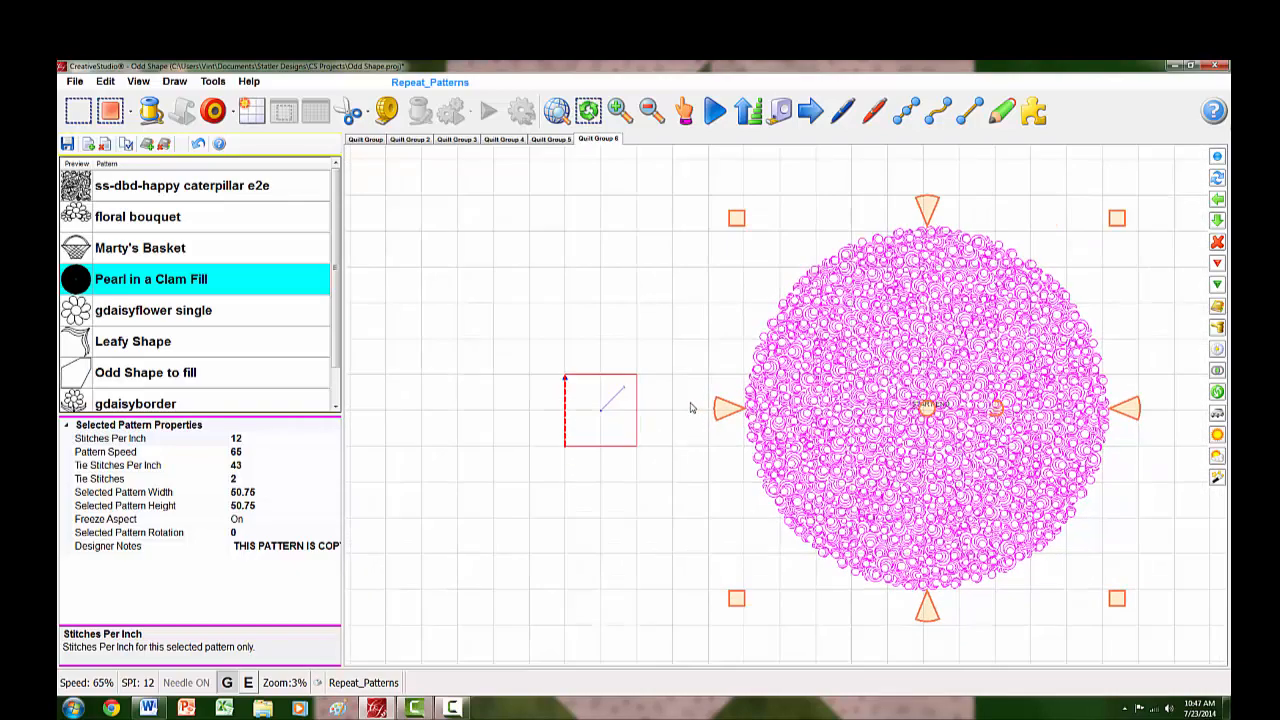
- Deselect the clam pattern and place the gdaisyflower single pattern inside the square boundary
click(677, 540)
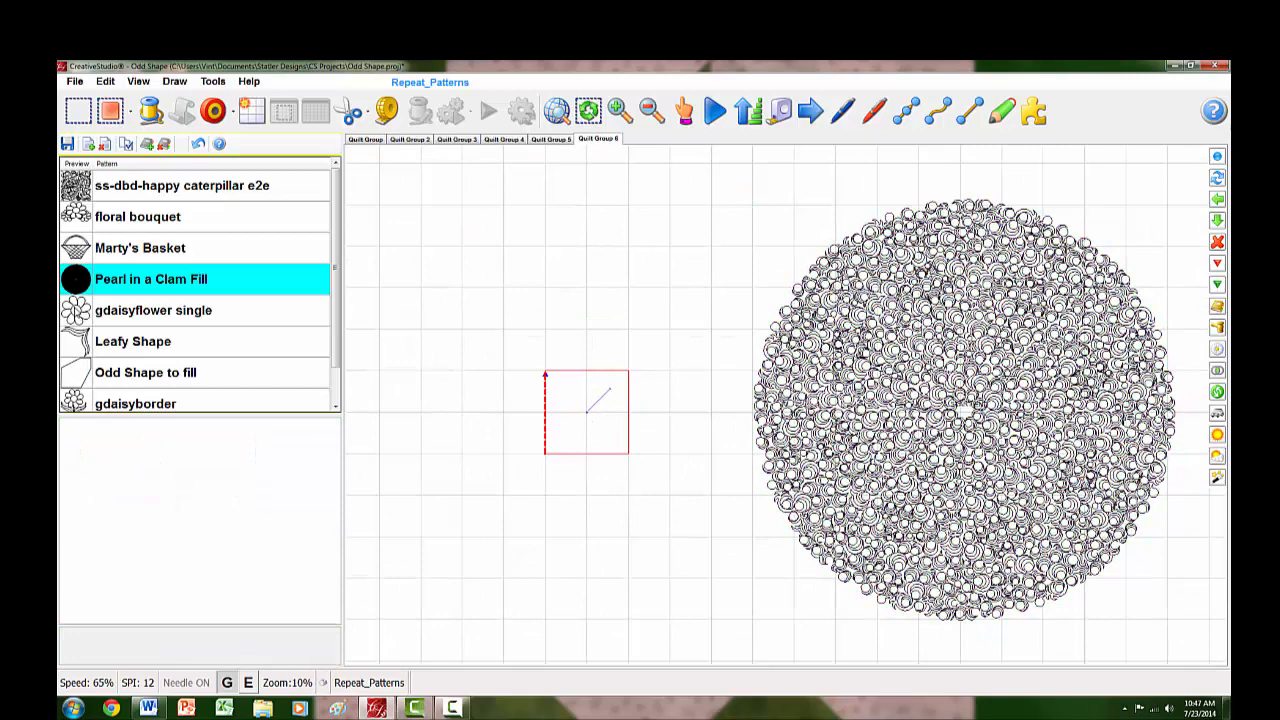
click(67, 314)
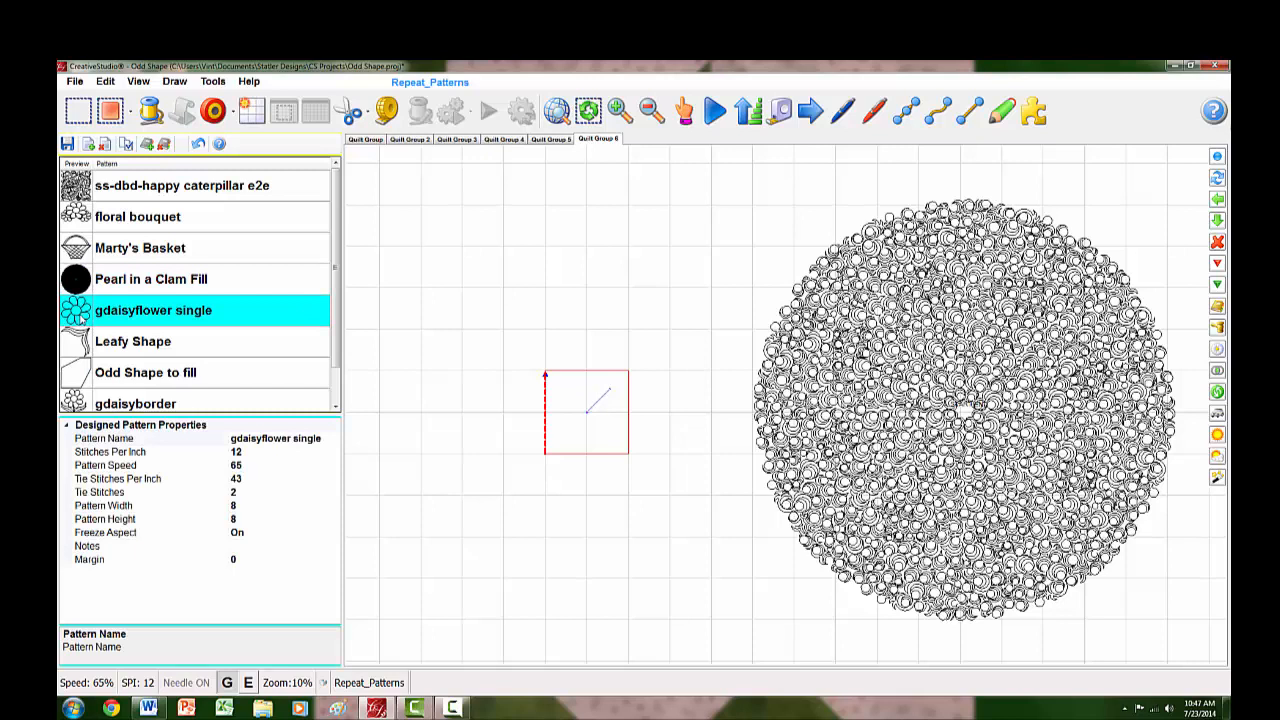
drag(334, 308, 334, 336)
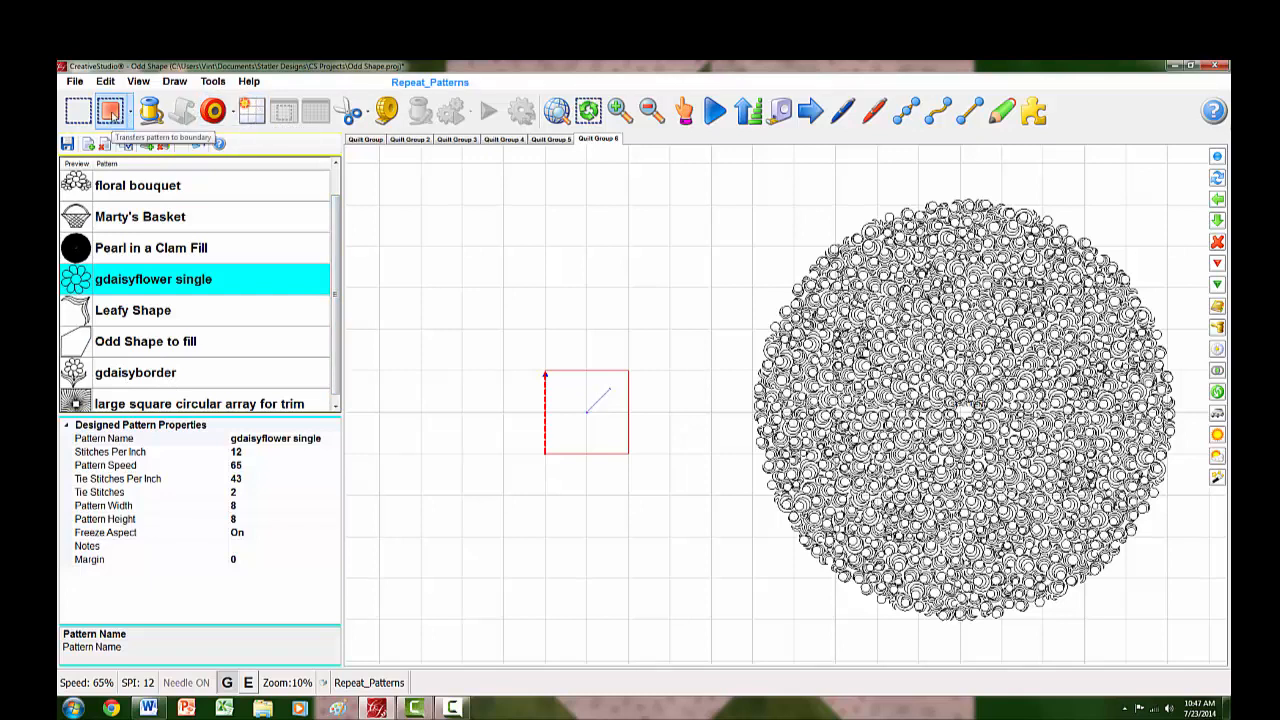
click(110, 110)
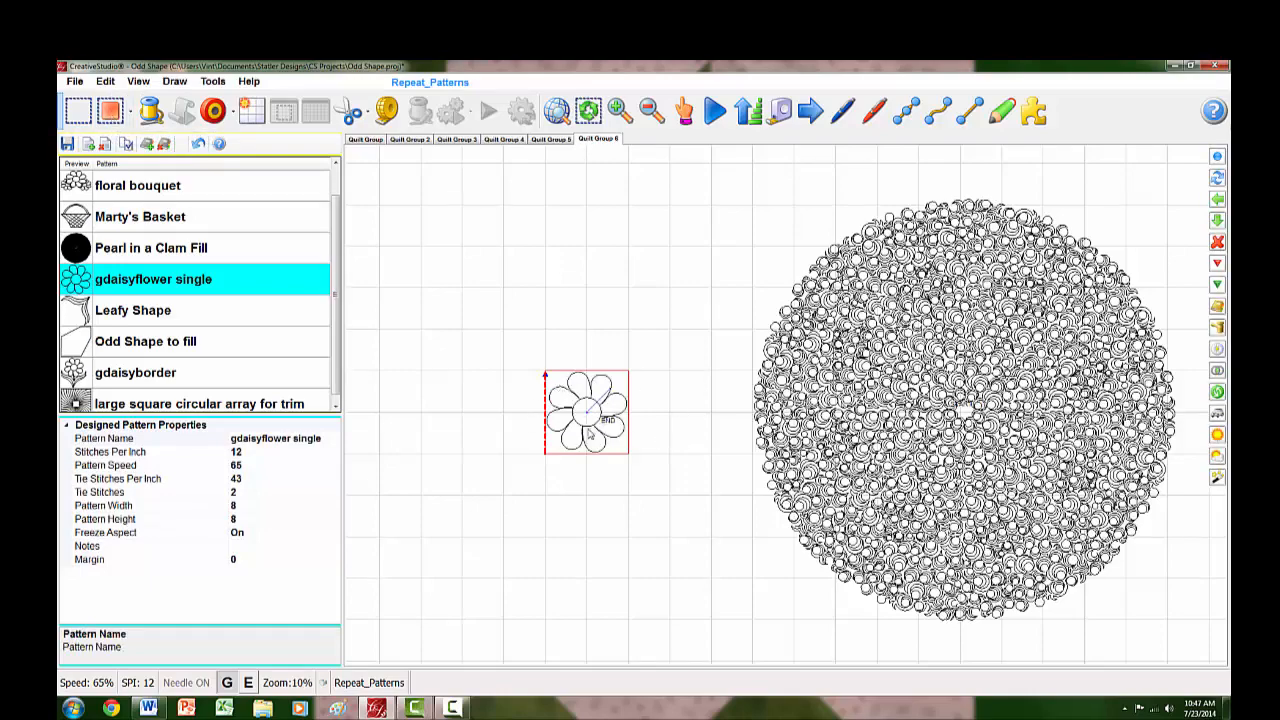
scroll(549, 418, up, 3)
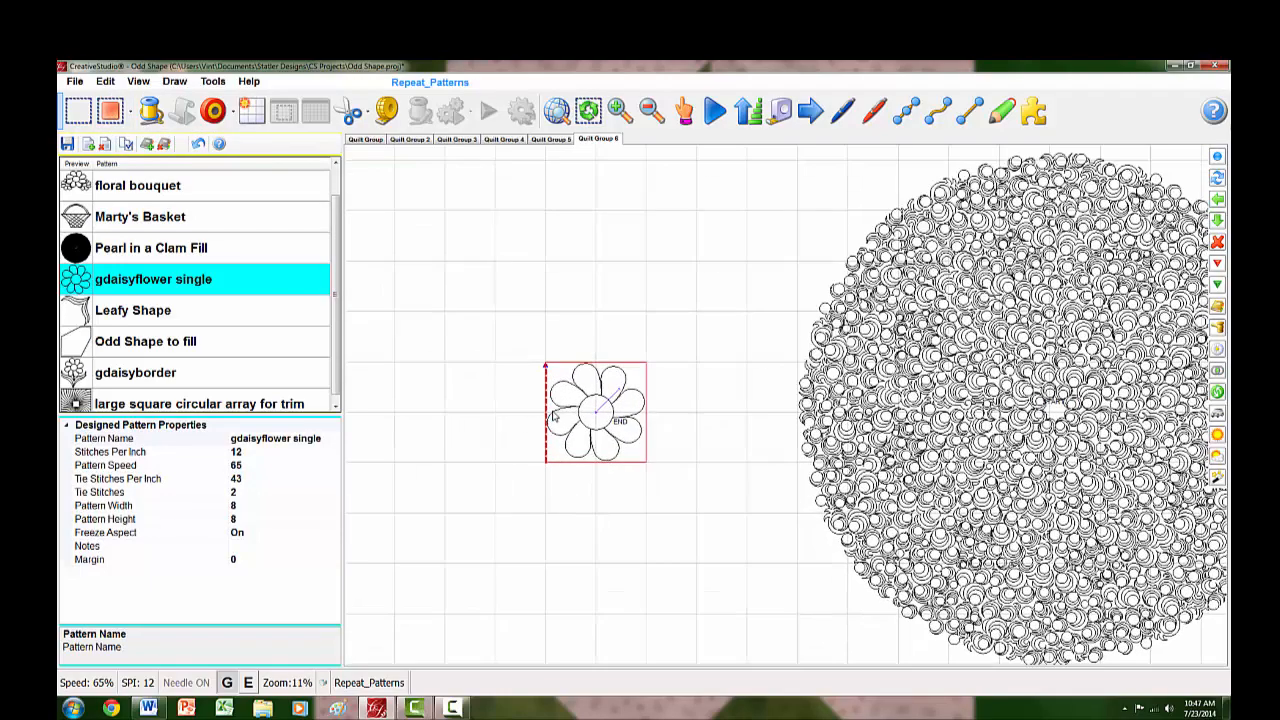
scroll(579, 414, up, 2)
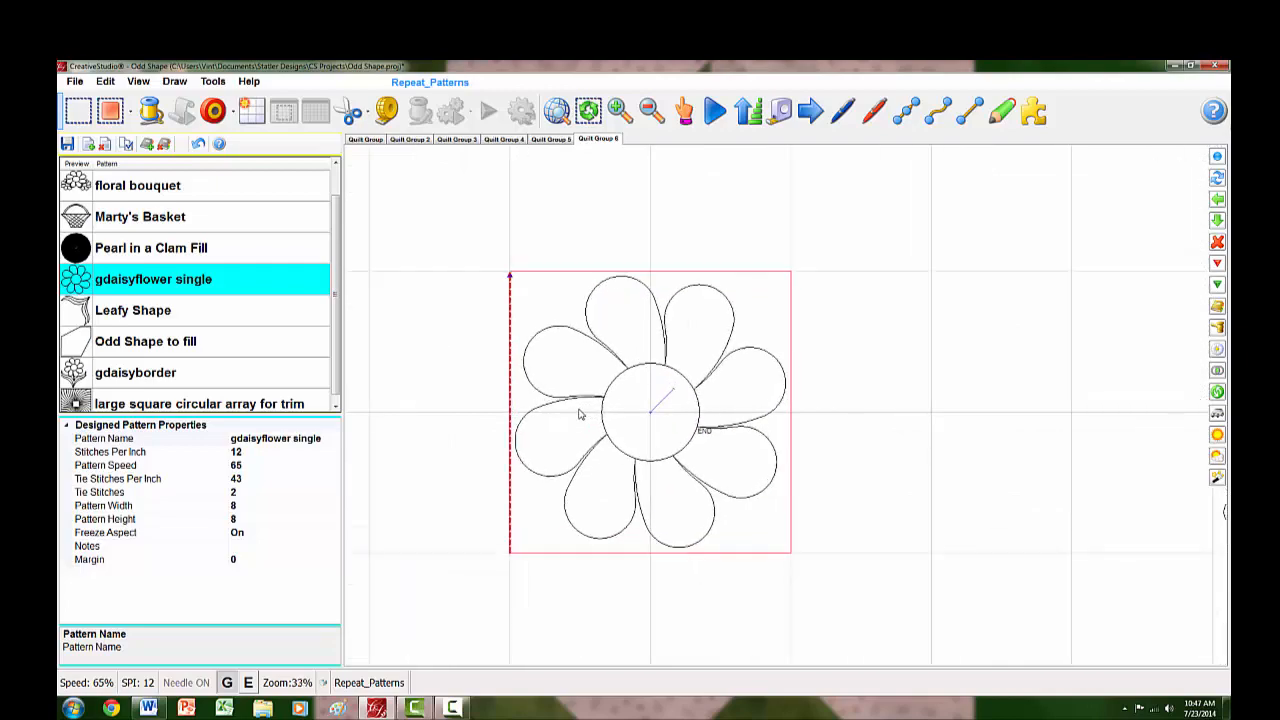
- Shrink the daisy proportionally about its center to about 5.2 wide, leaving space inside the square, and deselect it
click(697, 421)
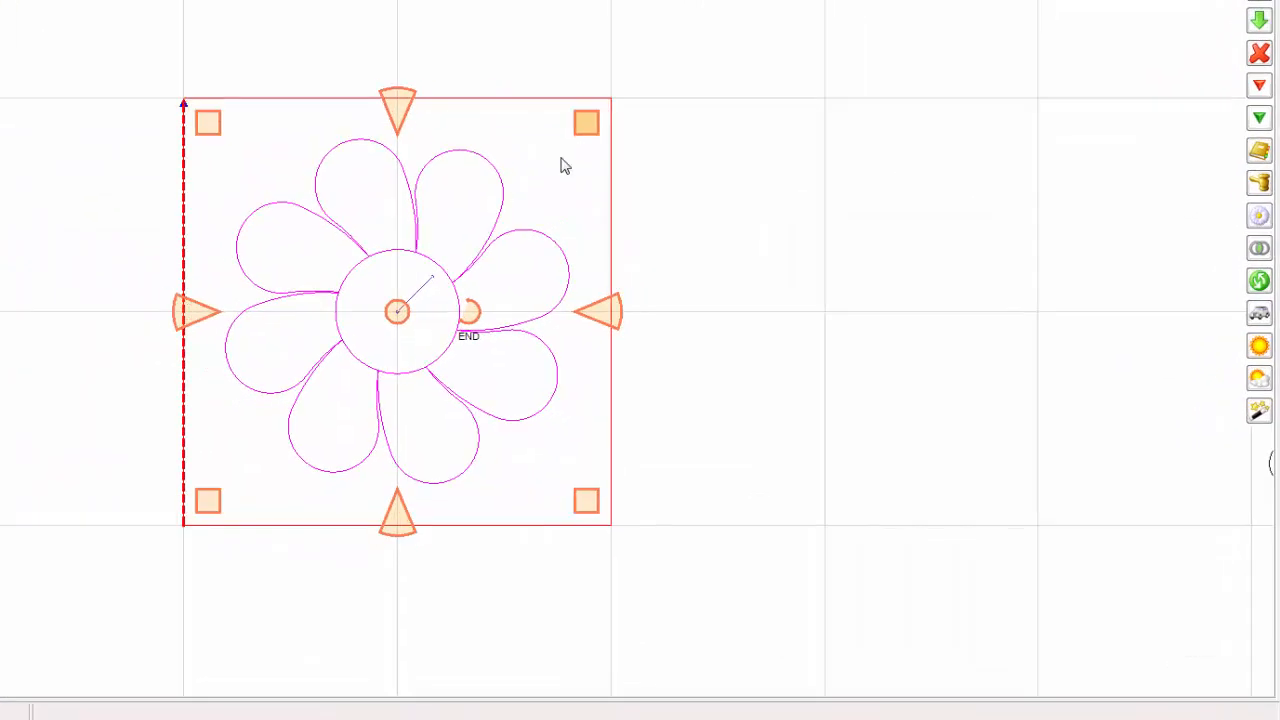
drag(584, 126, 529, 207)
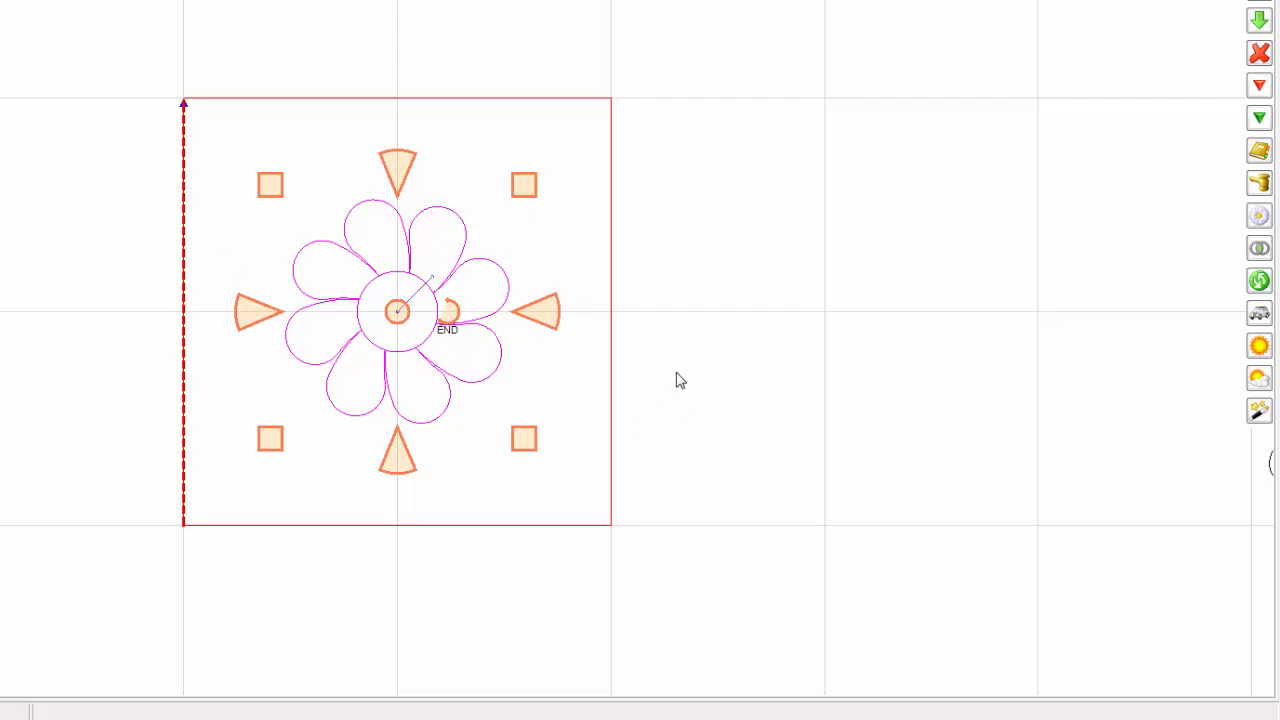
click(737, 371)
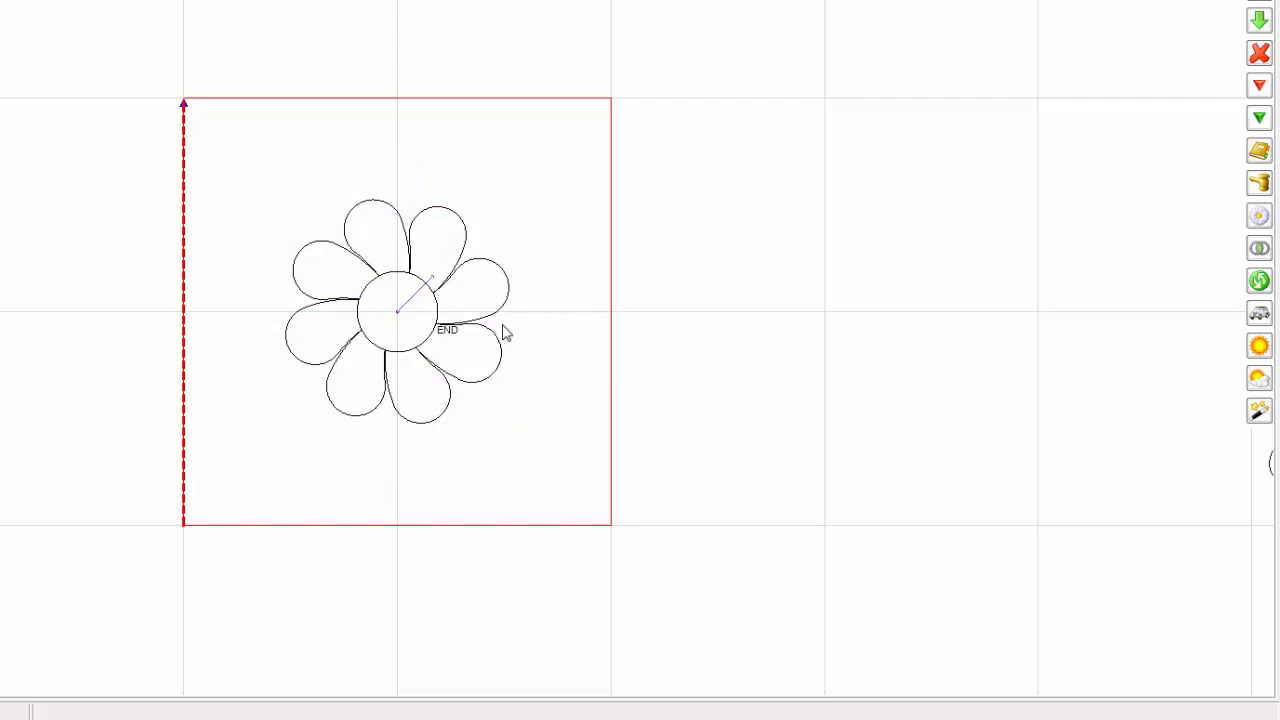
- Place one echo around the daisy with an echo spacing of 0.1, and deselect it
right_click(440, 343)
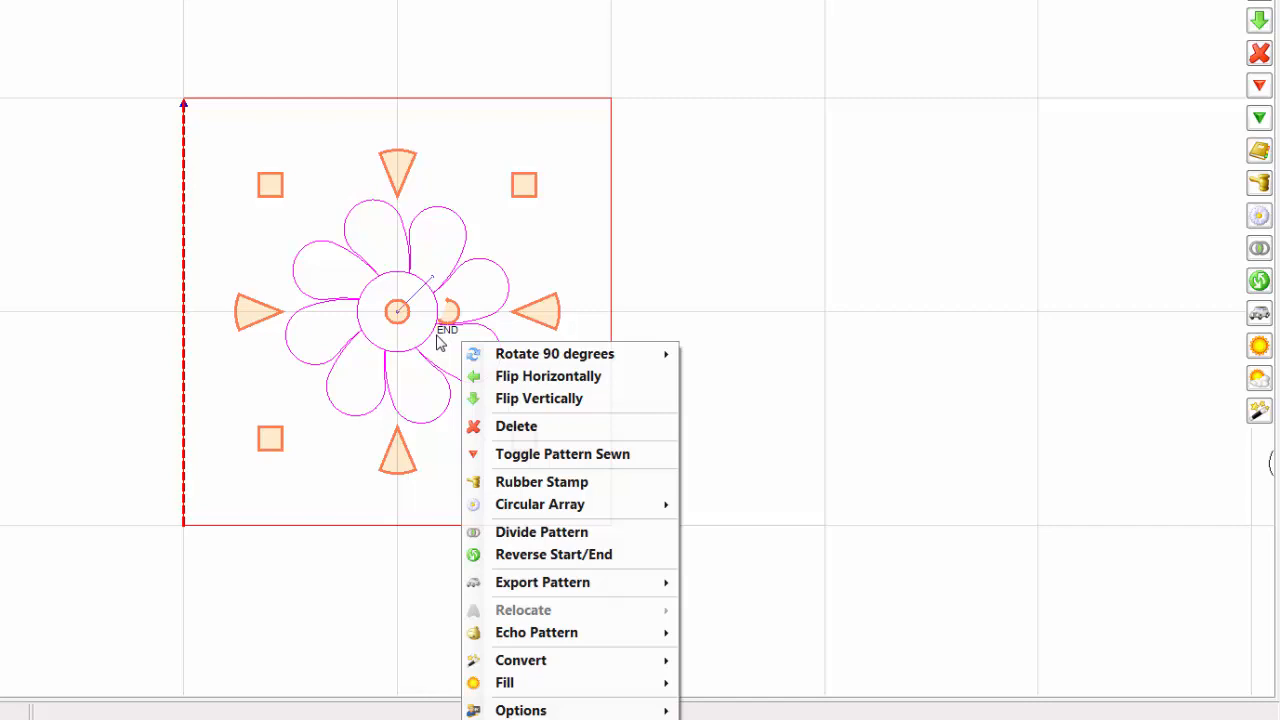
mouse_move(555, 642)
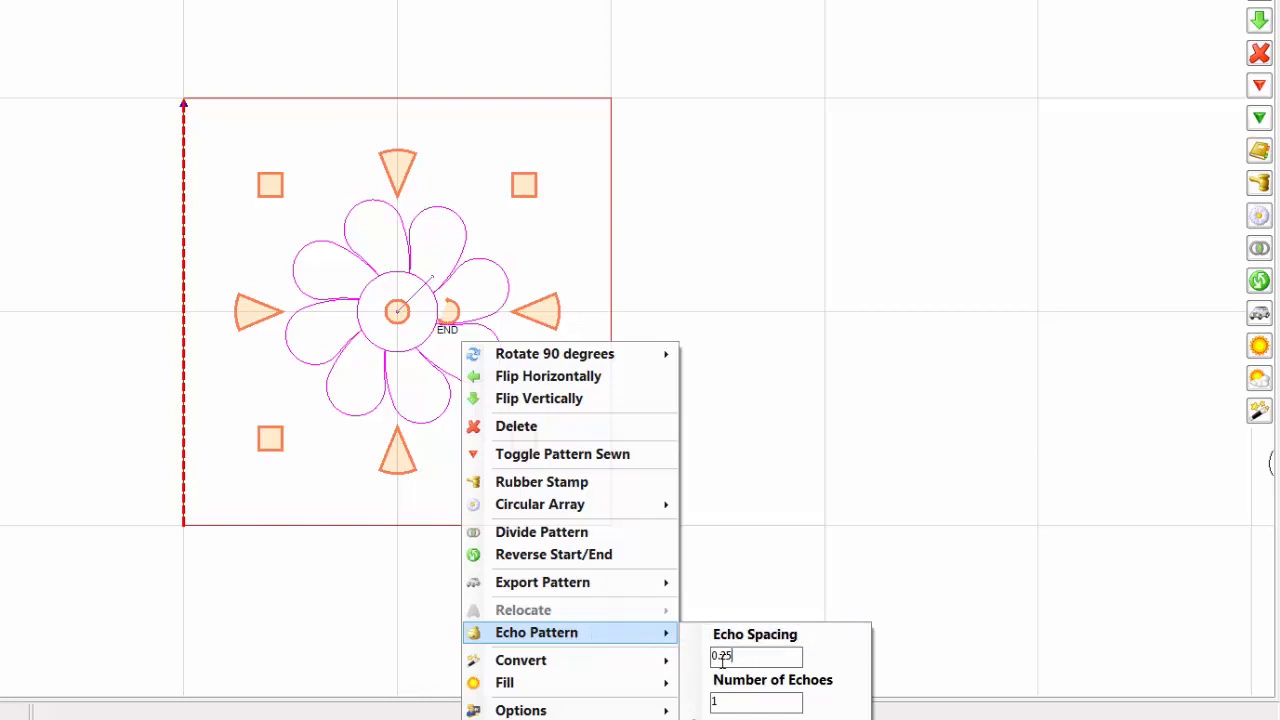
drag(733, 657, 696, 662)
text(.1)
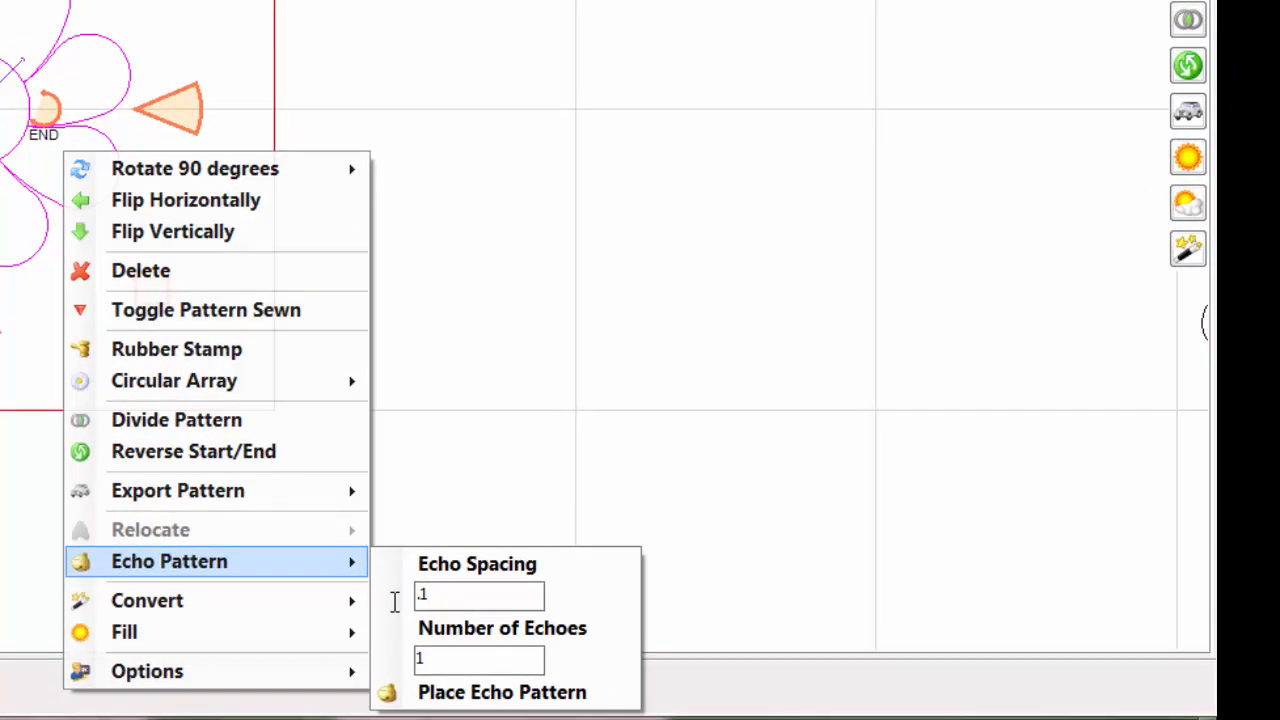
click(388, 692)
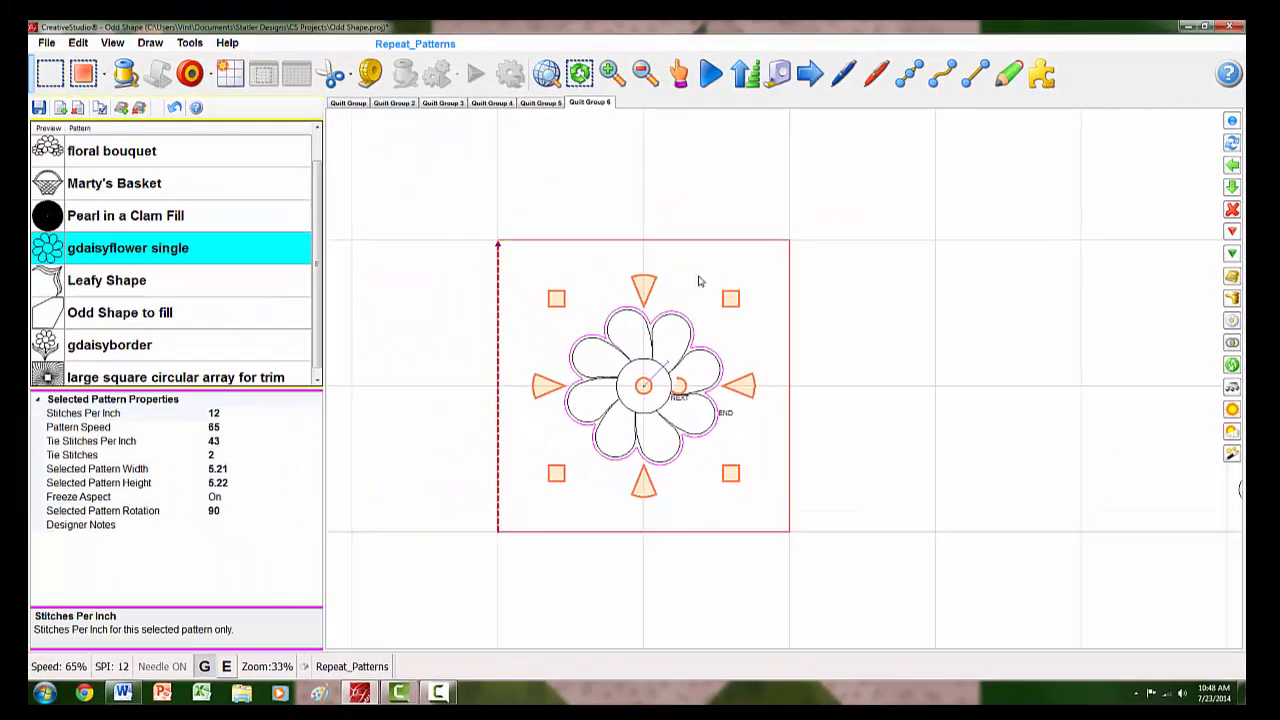
click(667, 116)
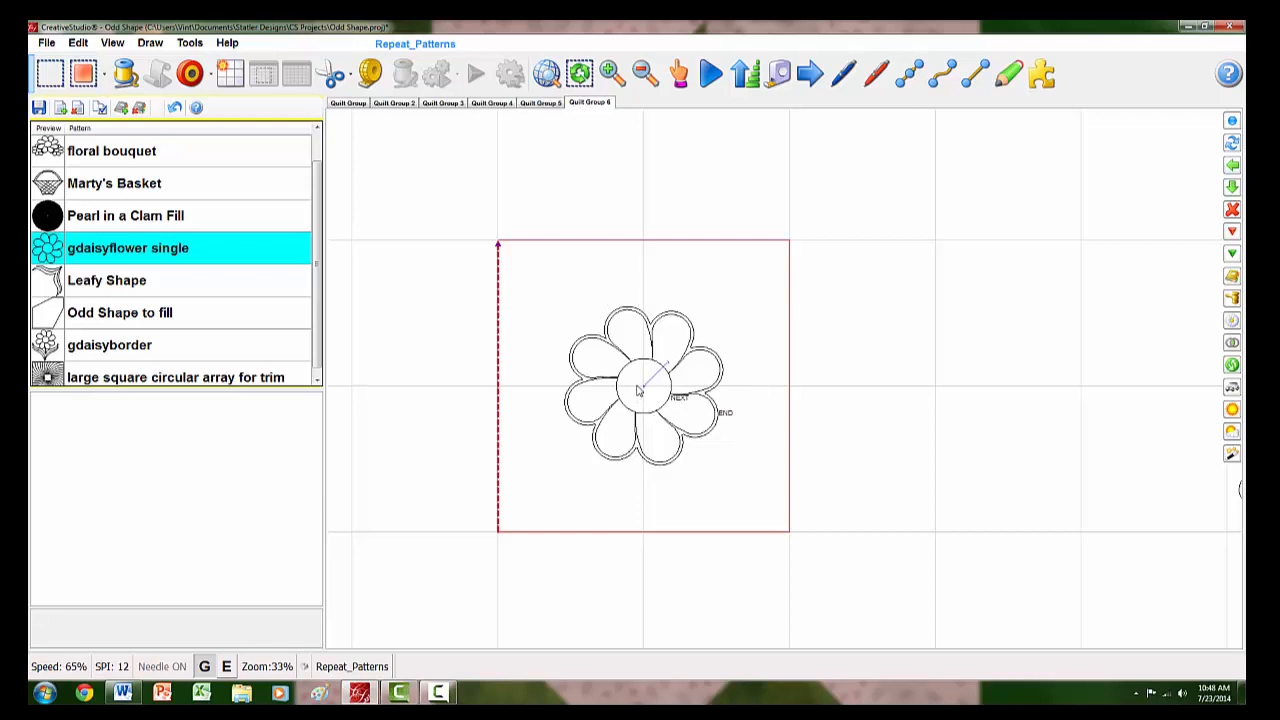
- Enlarge the daisy's echo outline proportionally to about 5.86 by 5.88, widening the gap around the petals, and deselect it
scroll(638, 390, up, 5)
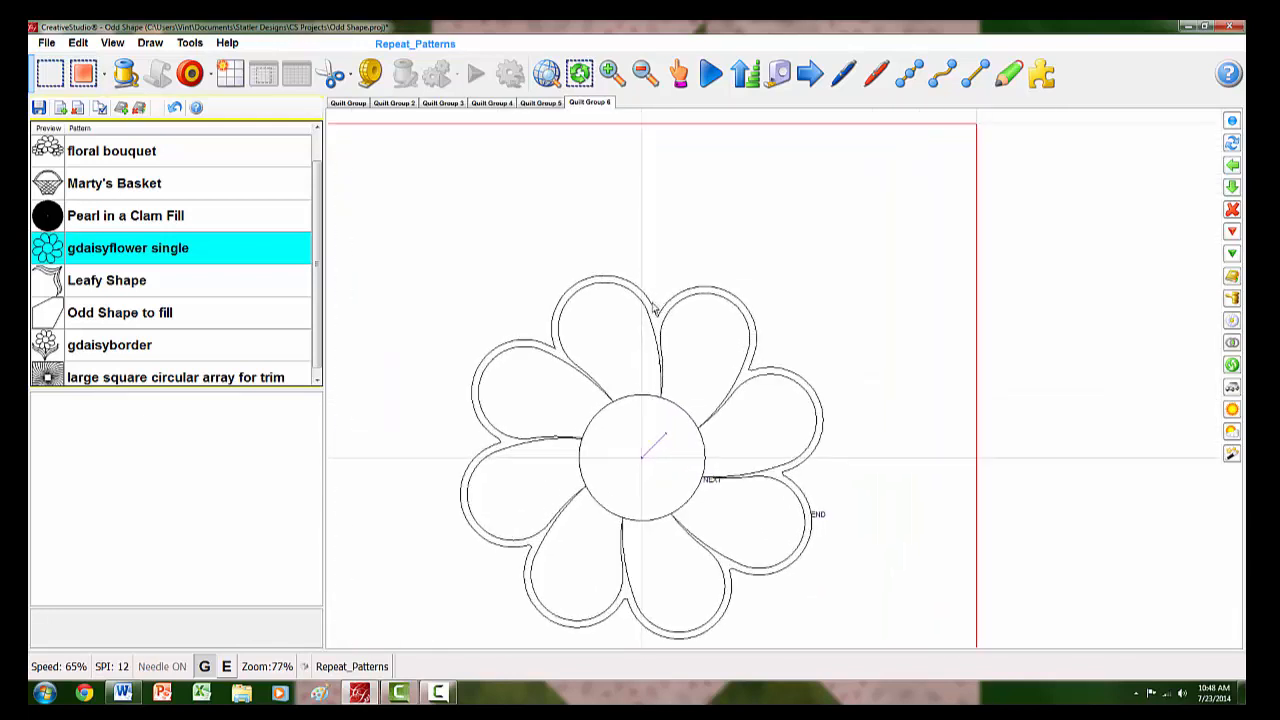
click(655, 312)
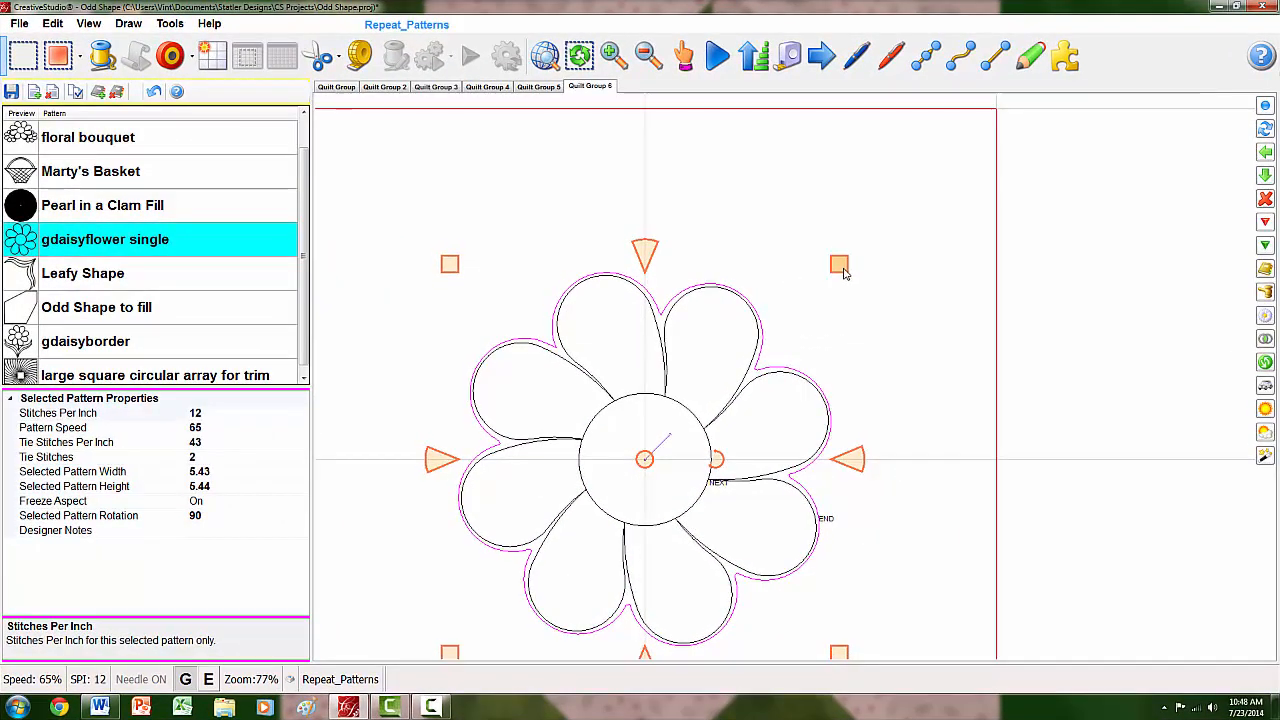
drag(843, 271, 842, 273)
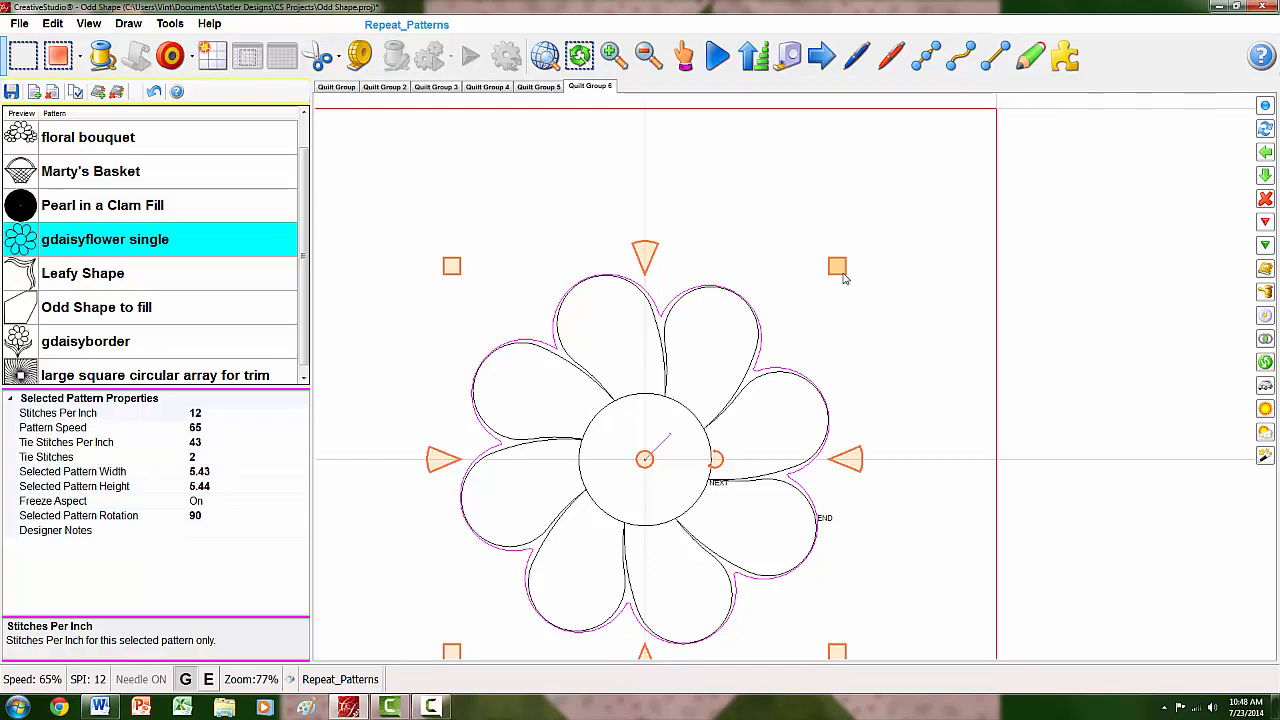
drag(843, 277, 848, 274)
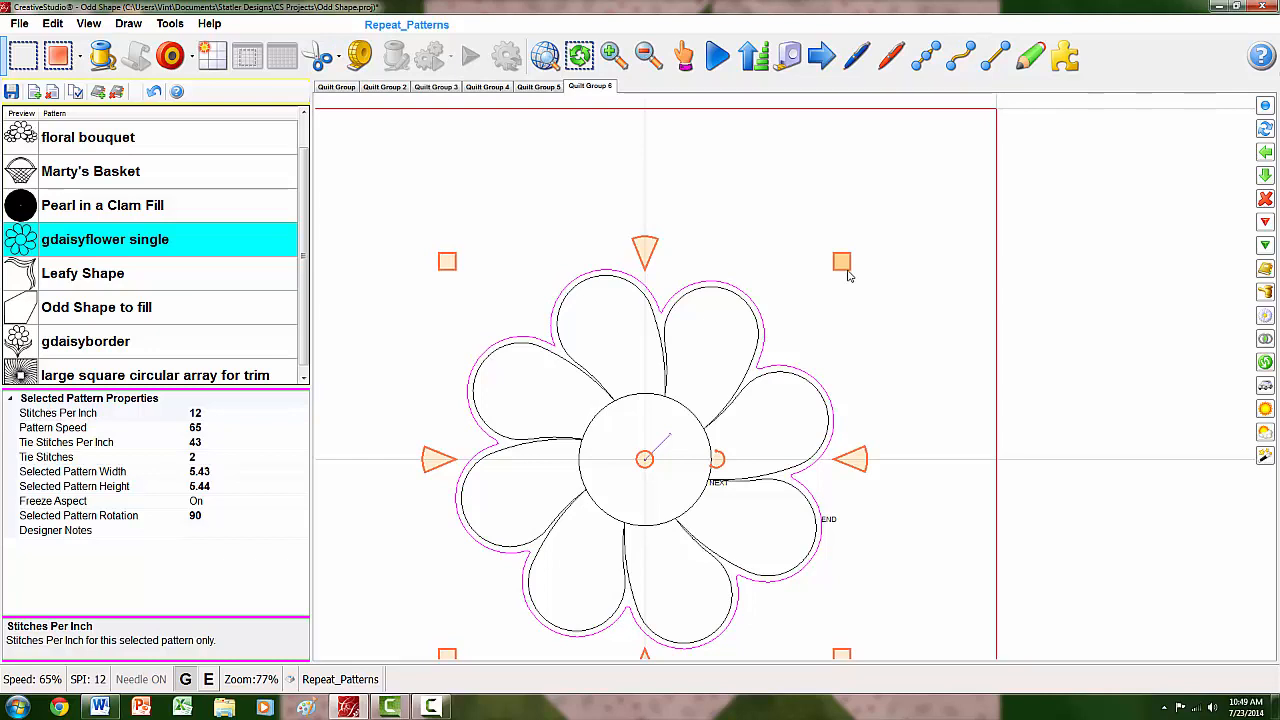
drag(848, 271, 848, 270)
drag(845, 270, 860, 258)
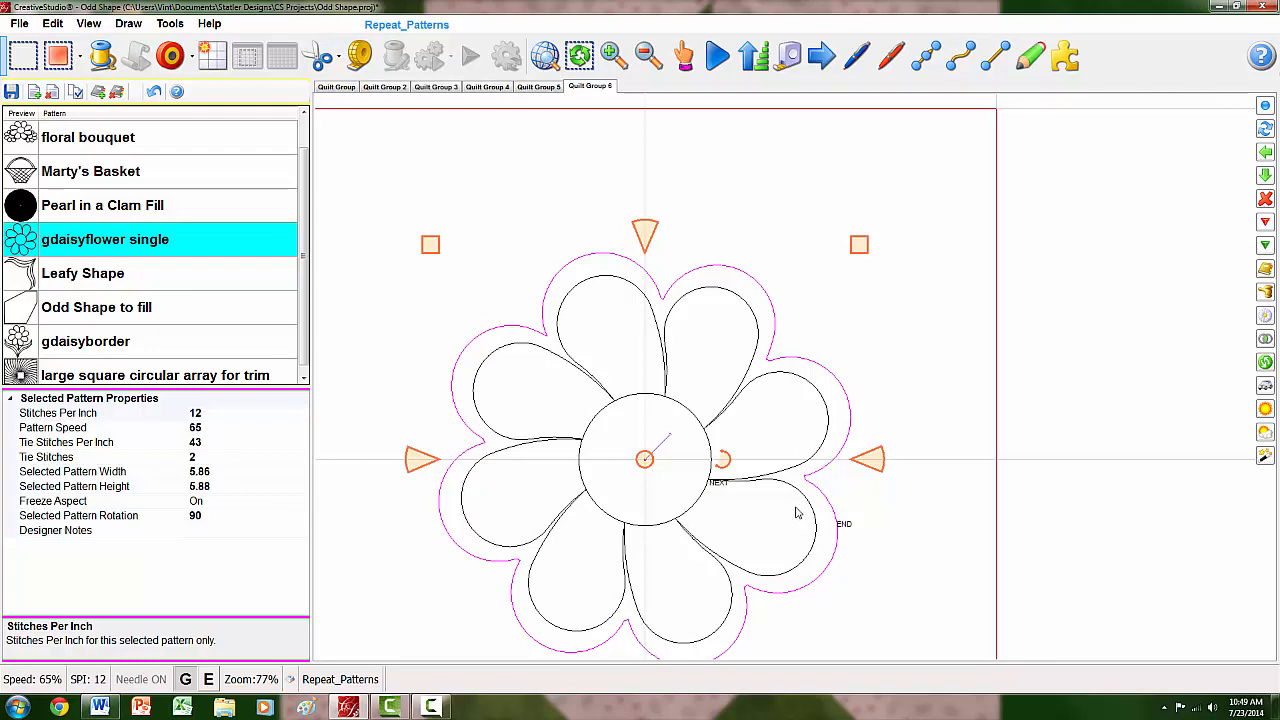
click(944, 352)
- Convert the echo outline around the daisy from pattern to boundary, and make the outer square the active boundary again
click(822, 371)
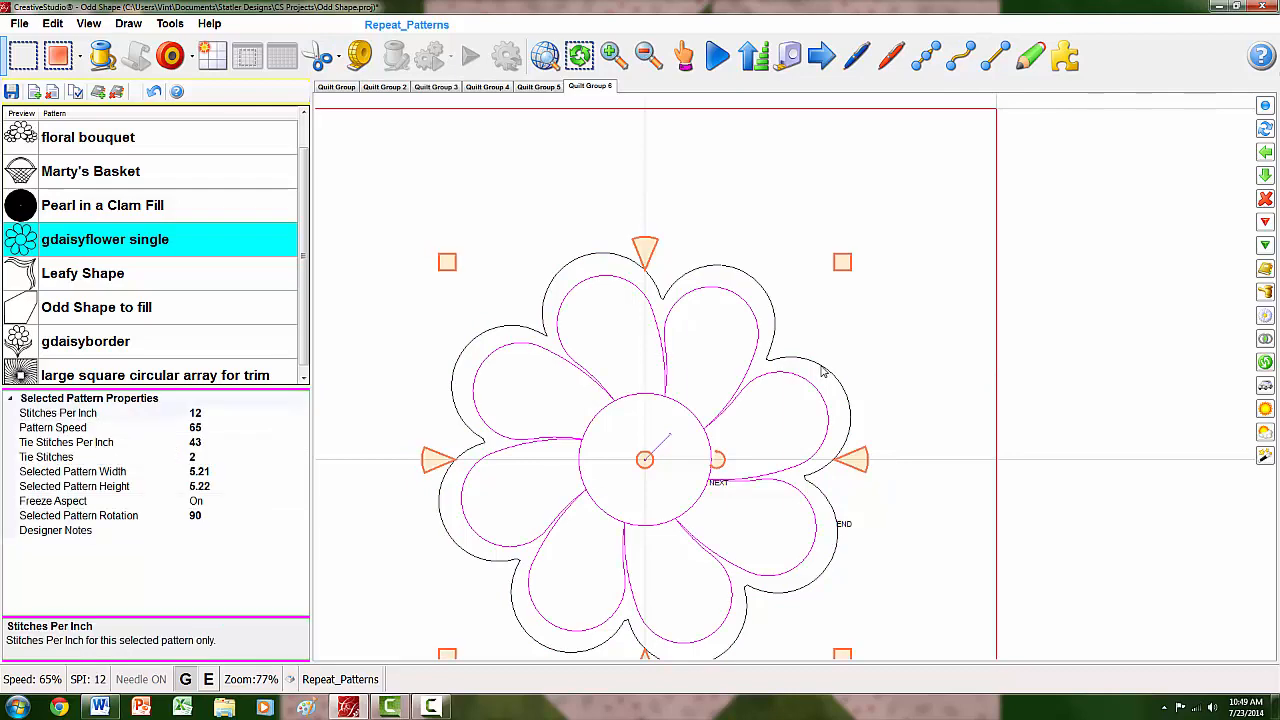
click(822, 371)
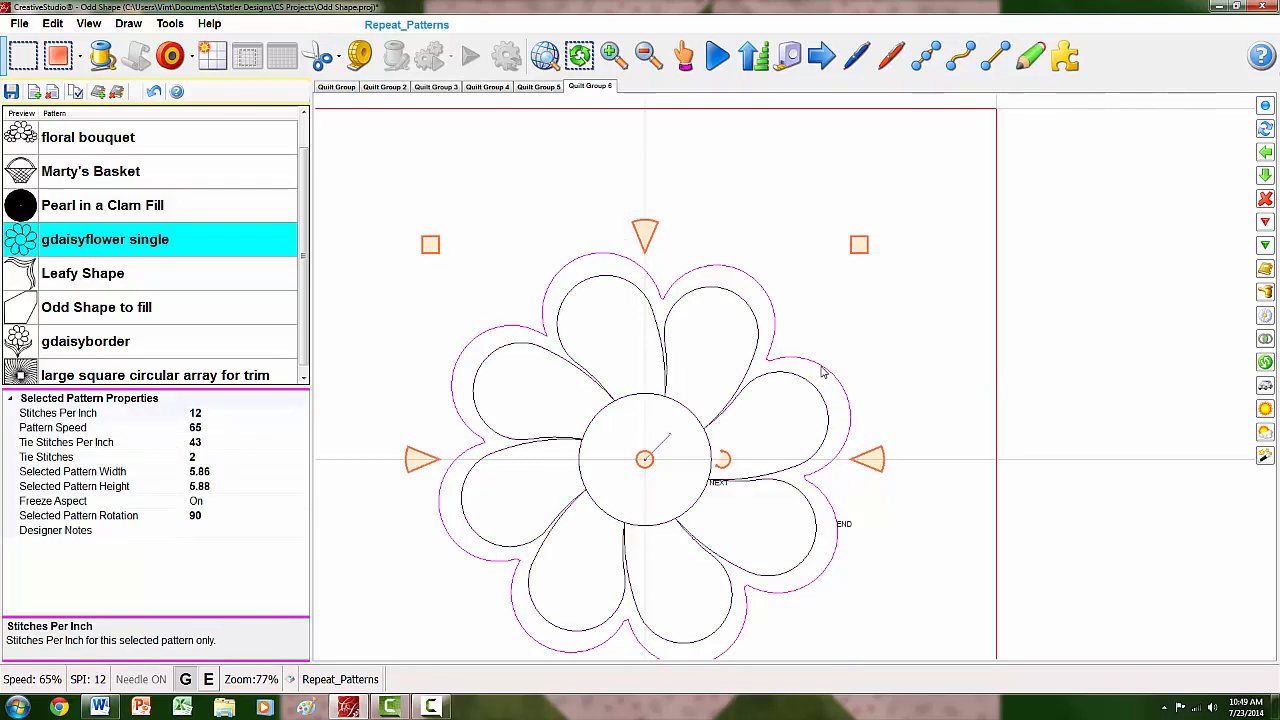
right_click(822, 371)
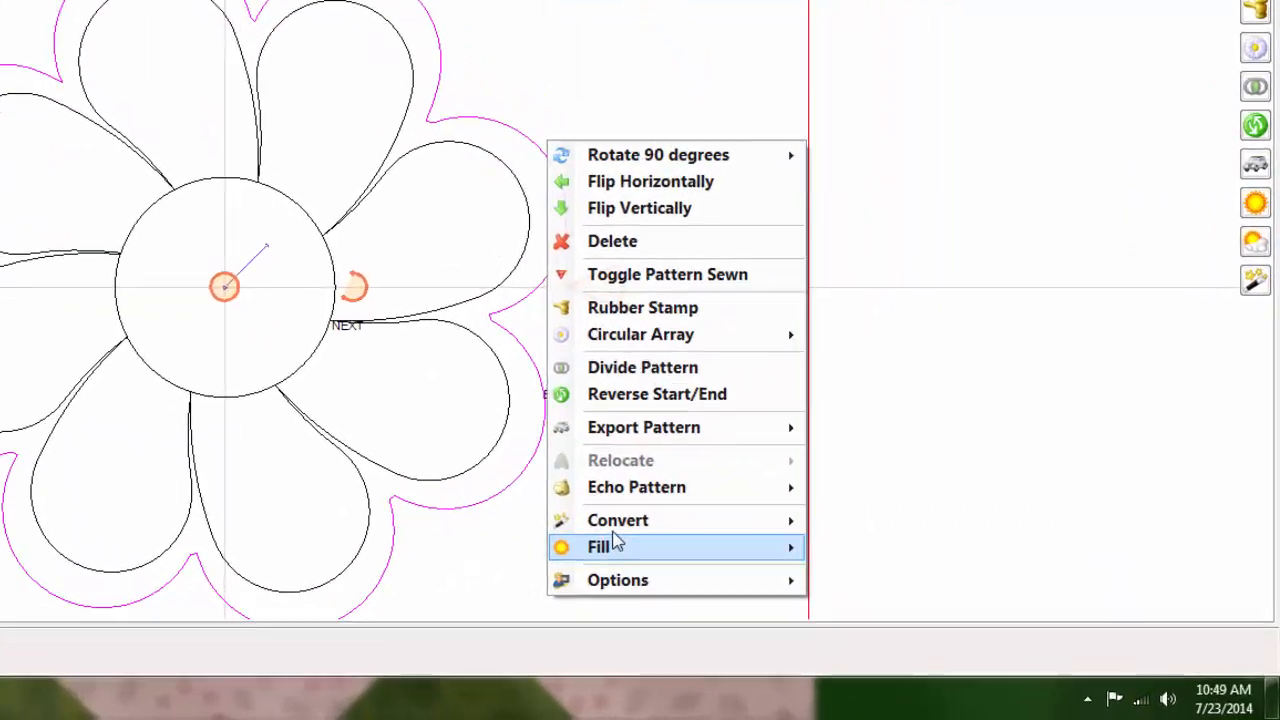
mouse_move(890, 599)
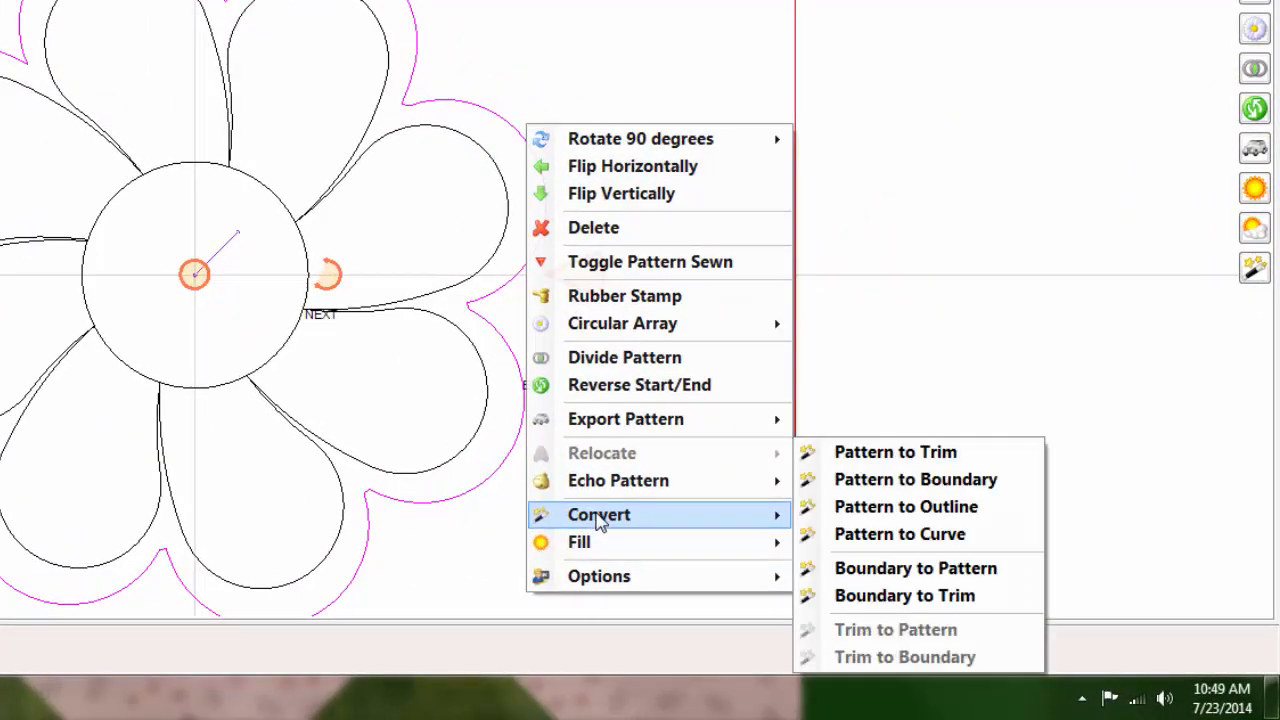
click(905, 480)
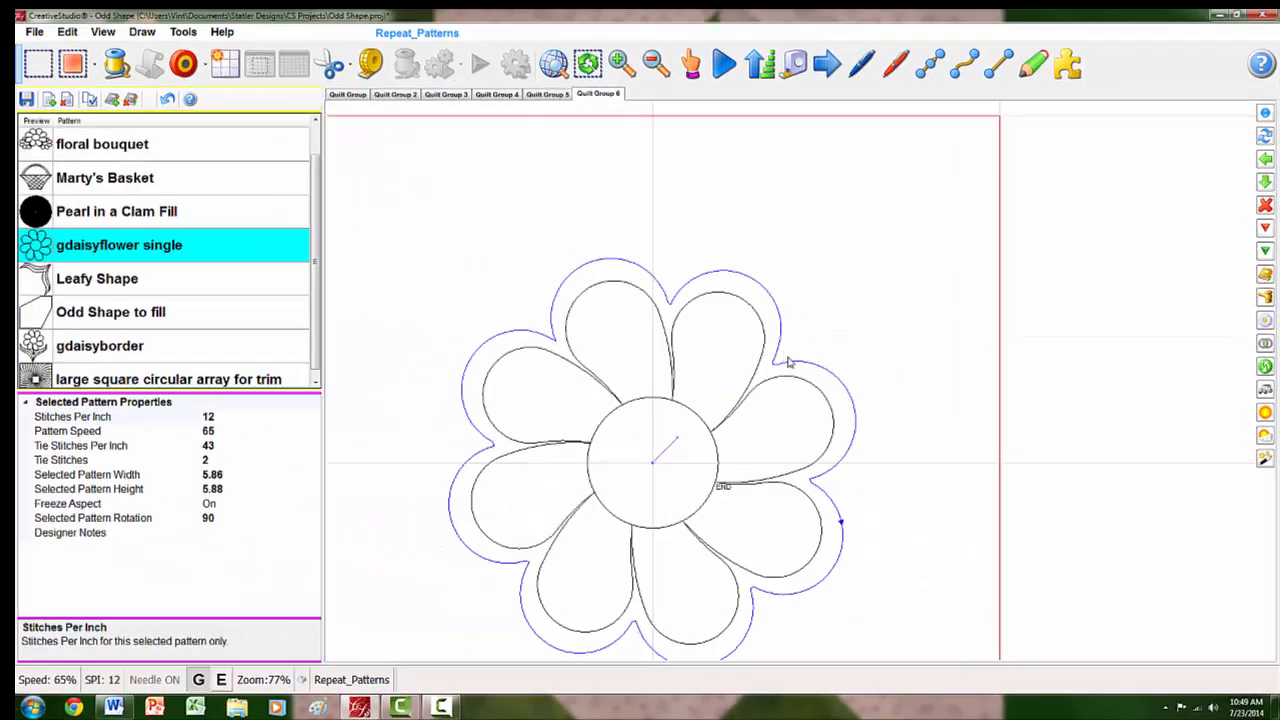
click(701, 305)
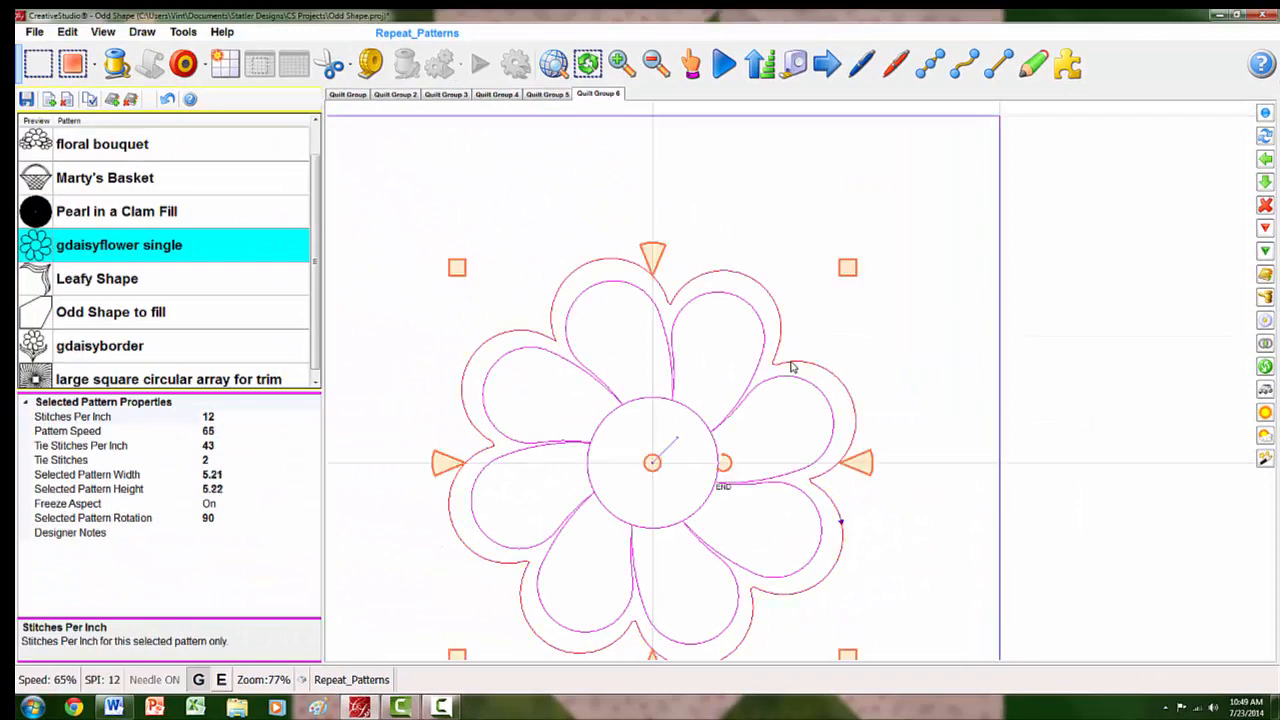
click(1005, 333)
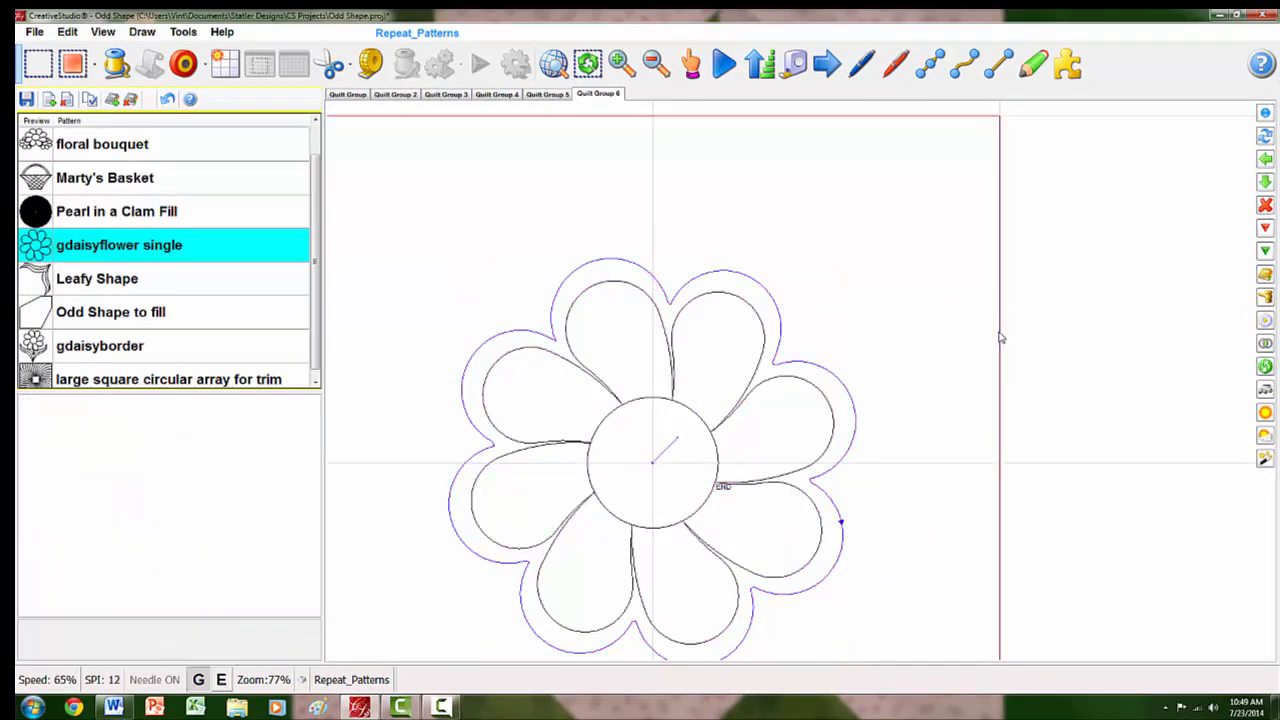
- Move the Pearl in a Clam pattern over the square boundary and align its center with the daisy's center
scroll(1001, 338, down, 3)
scroll(517, 292, down, 1)
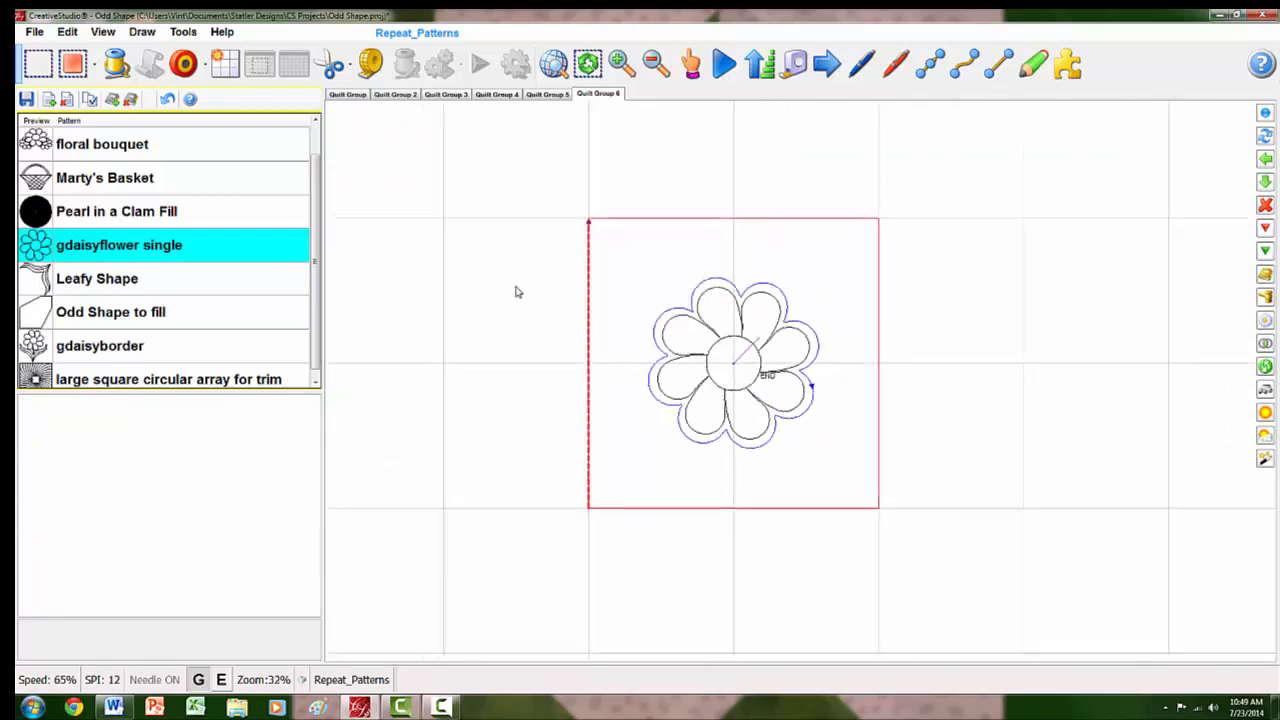
scroll(517, 292, down, 3)
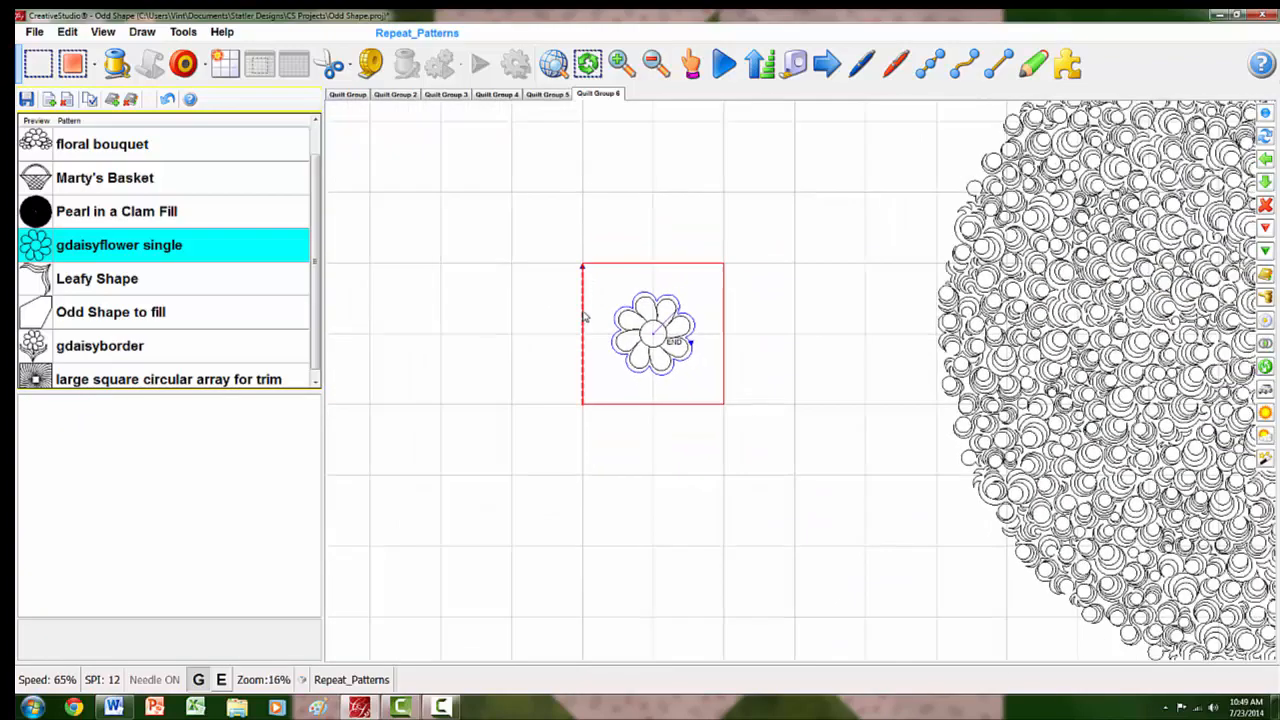
scroll(563, 309, down, 2)
click(1137, 338)
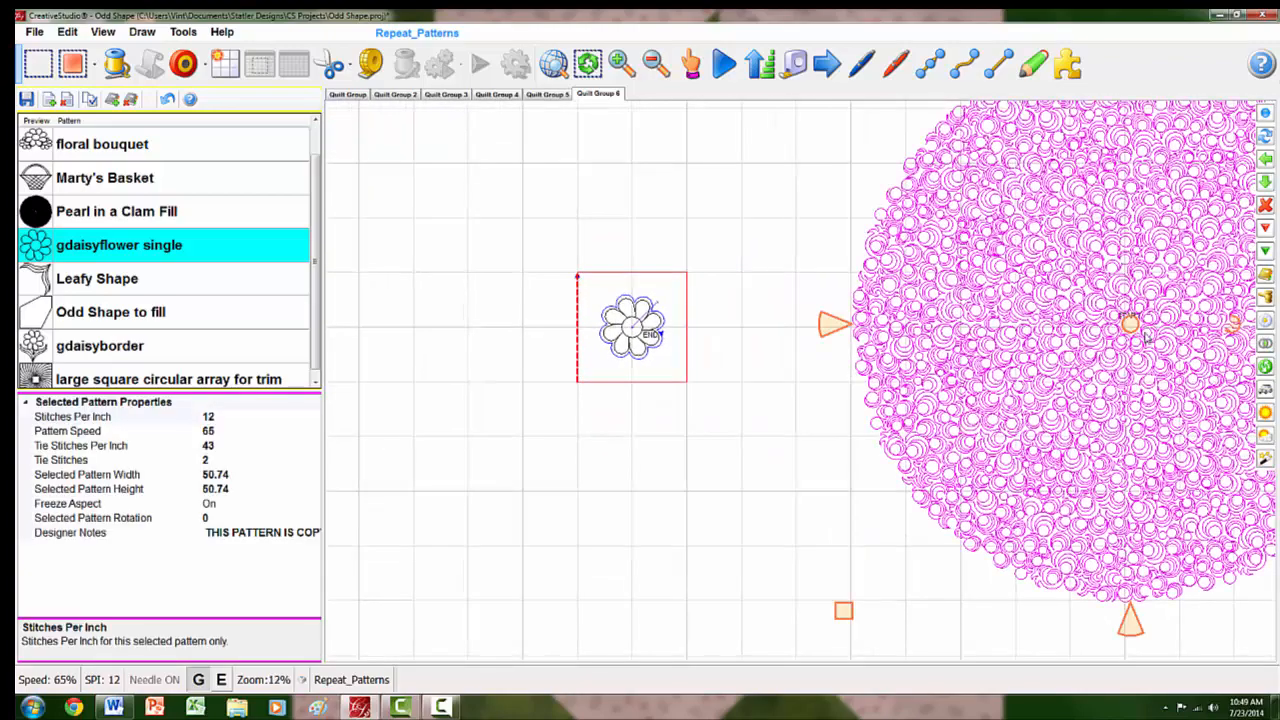
drag(1128, 322, 791, 331)
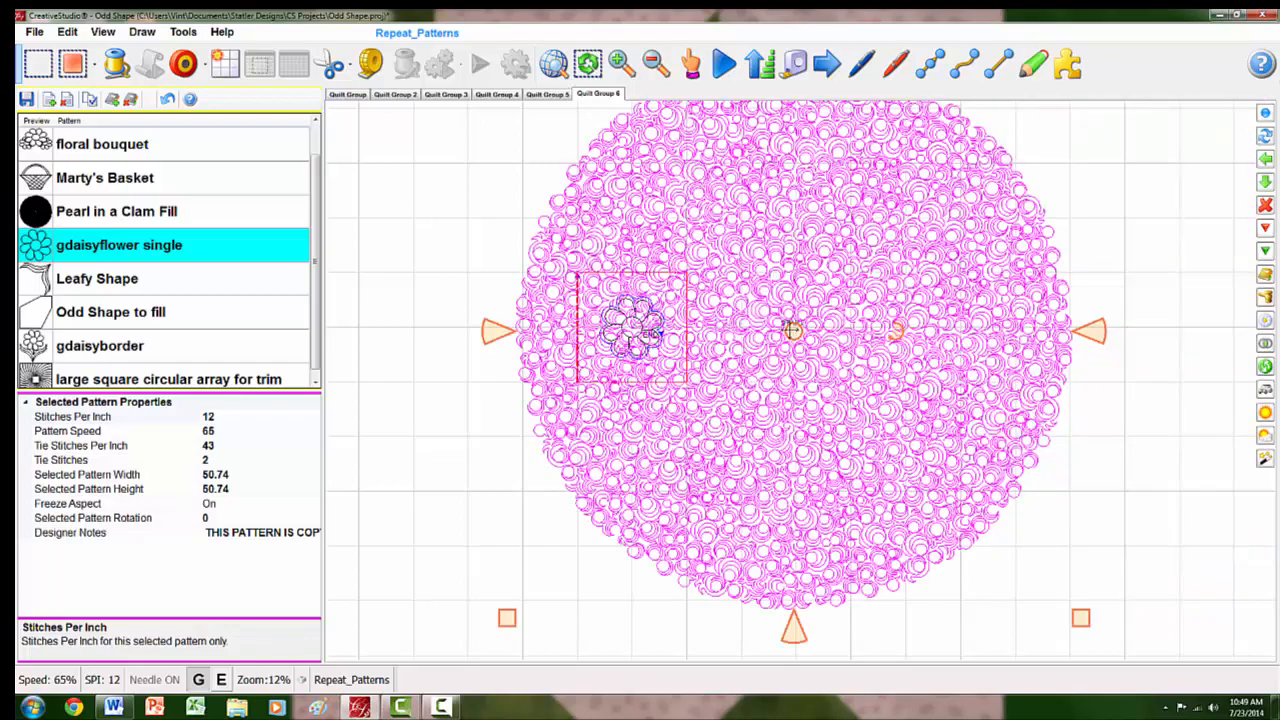
drag(636, 330, 634, 331)
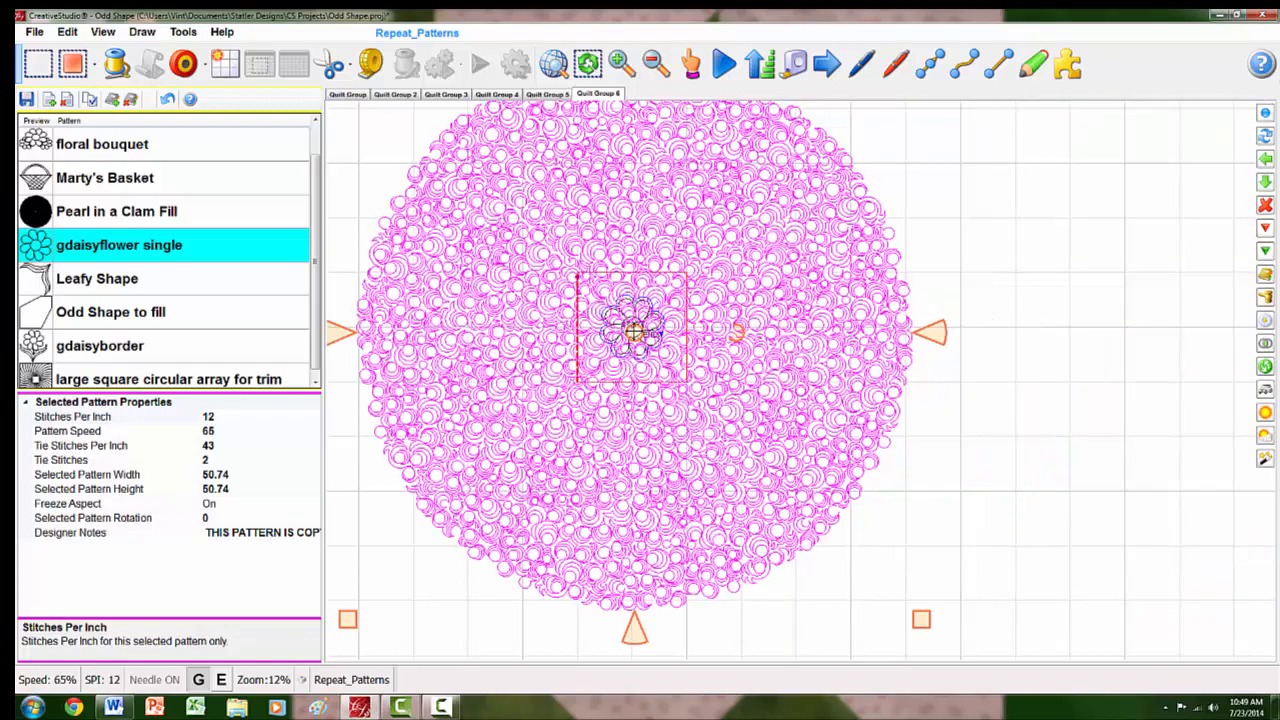
scroll(634, 331, up, 5)
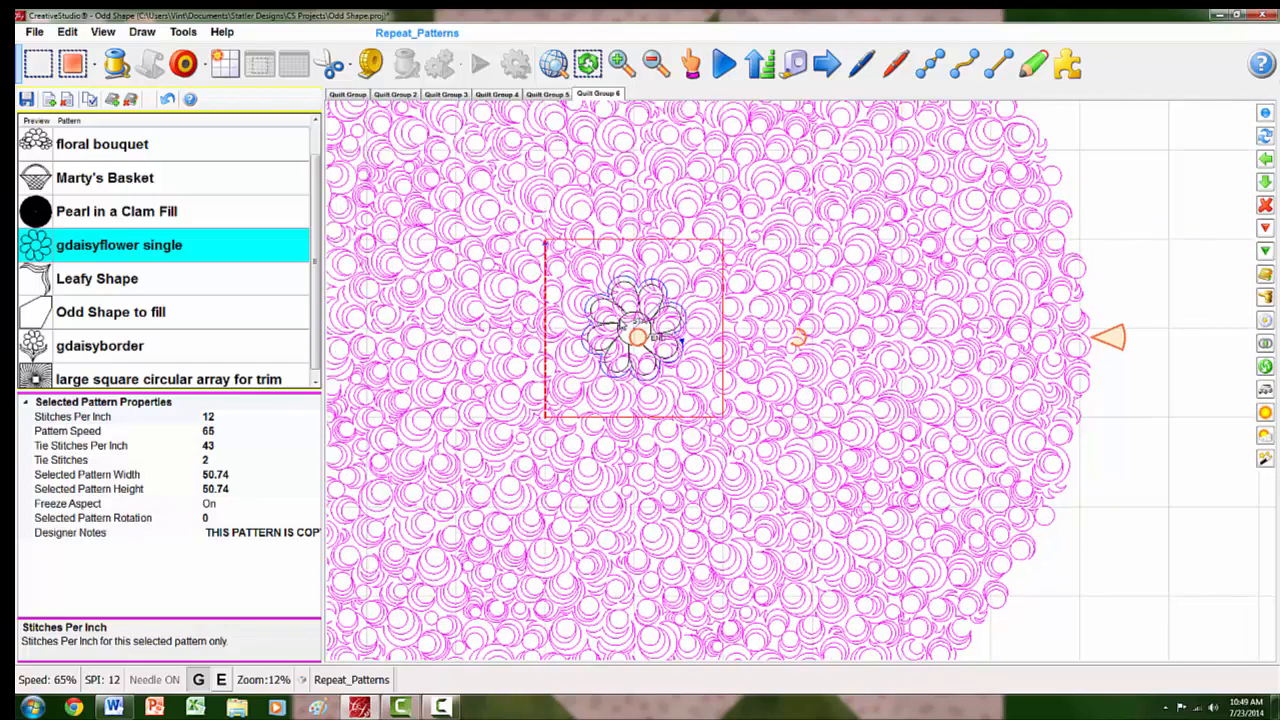
scroll(632, 330, up, 4)
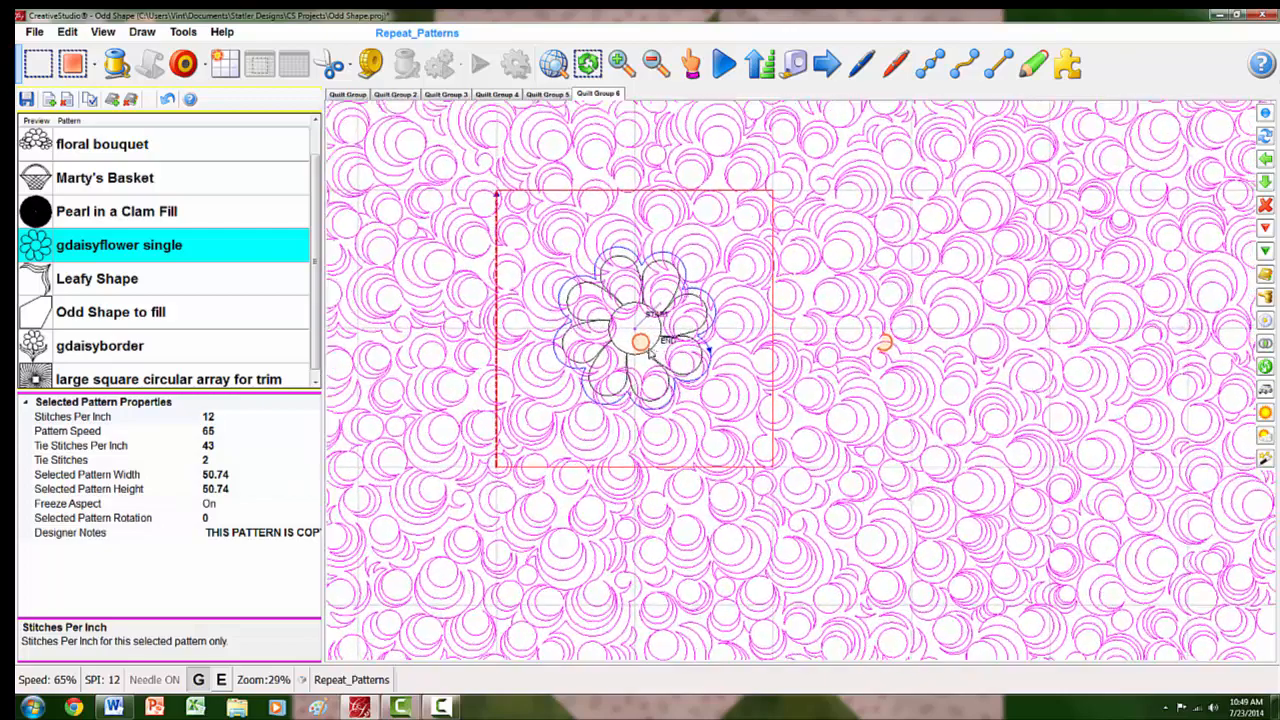
drag(640, 342, 632, 330)
drag(635, 331, 632, 326)
- Fill inside the square boundary with the Pearl in a Clam pattern, around the daisy's echo boundary, and deselect the result
right_click(725, 357)
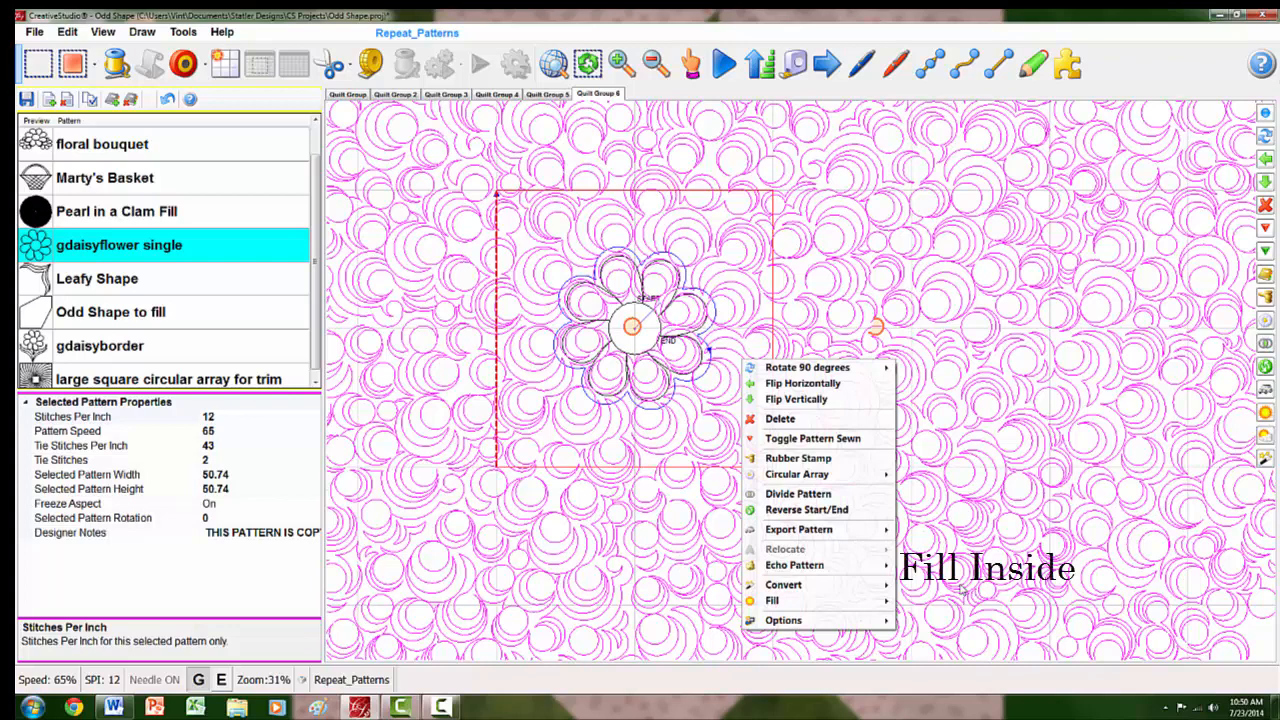
mouse_move(887, 602)
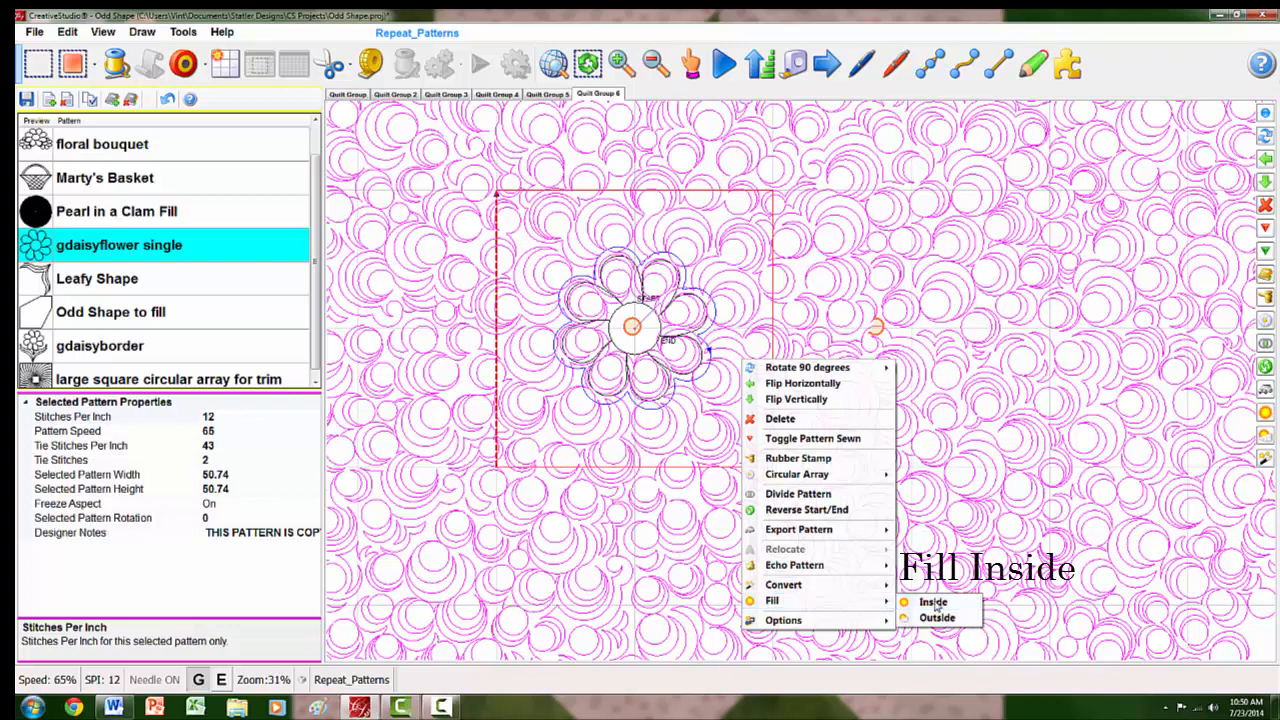
click(934, 603)
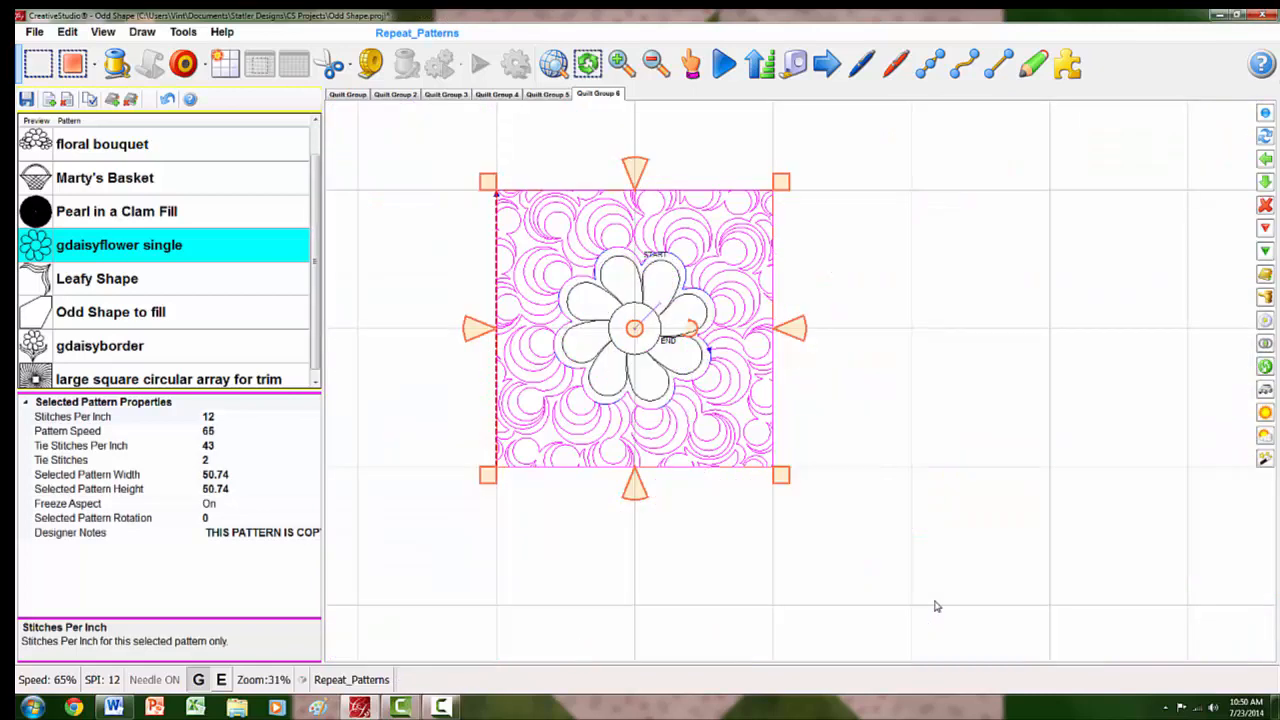
click(927, 386)
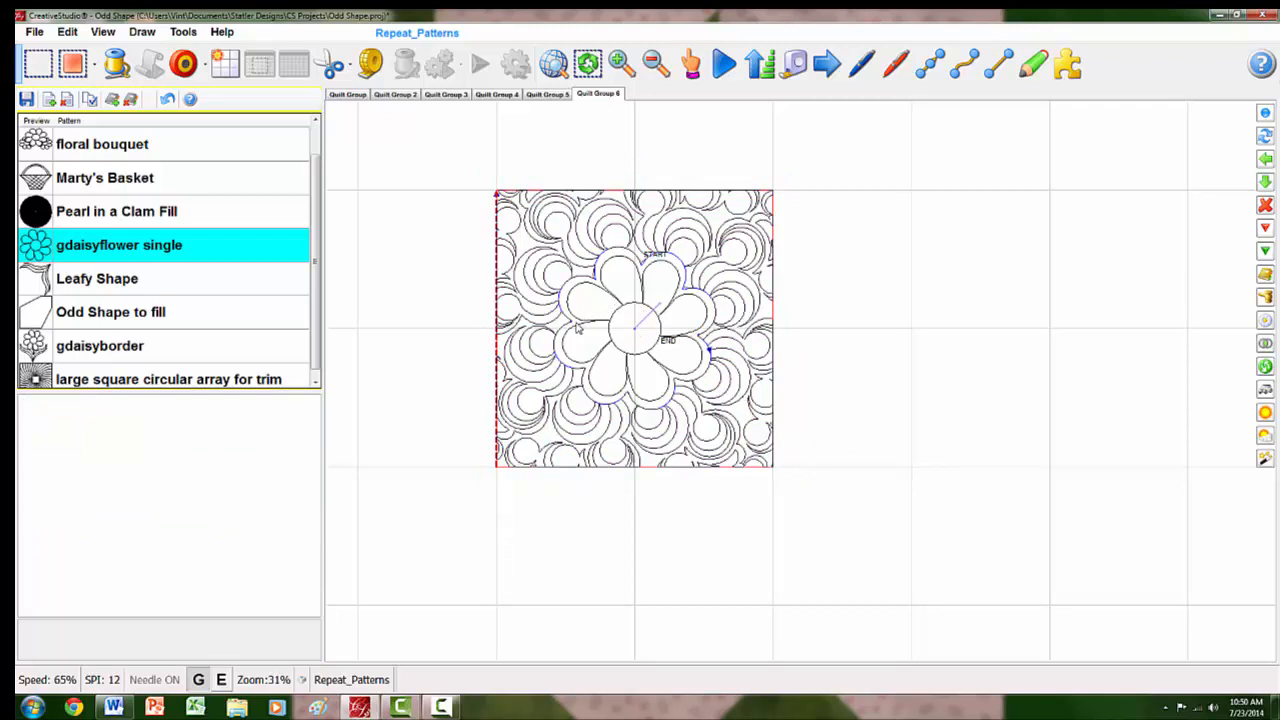
key(space)
- Review the daisy fill example in Quilt Group 3 and the basket fill example in Quilt Group 4
click(446, 94)
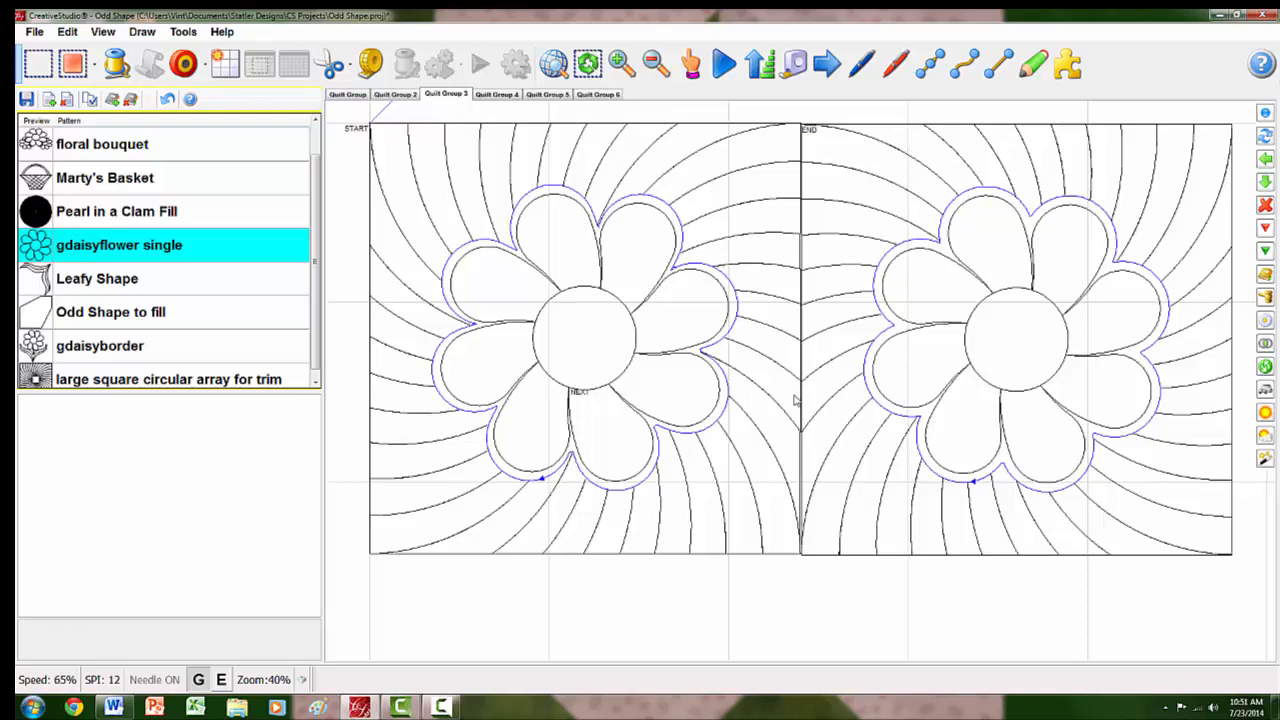
scroll(629, 383, down, 6)
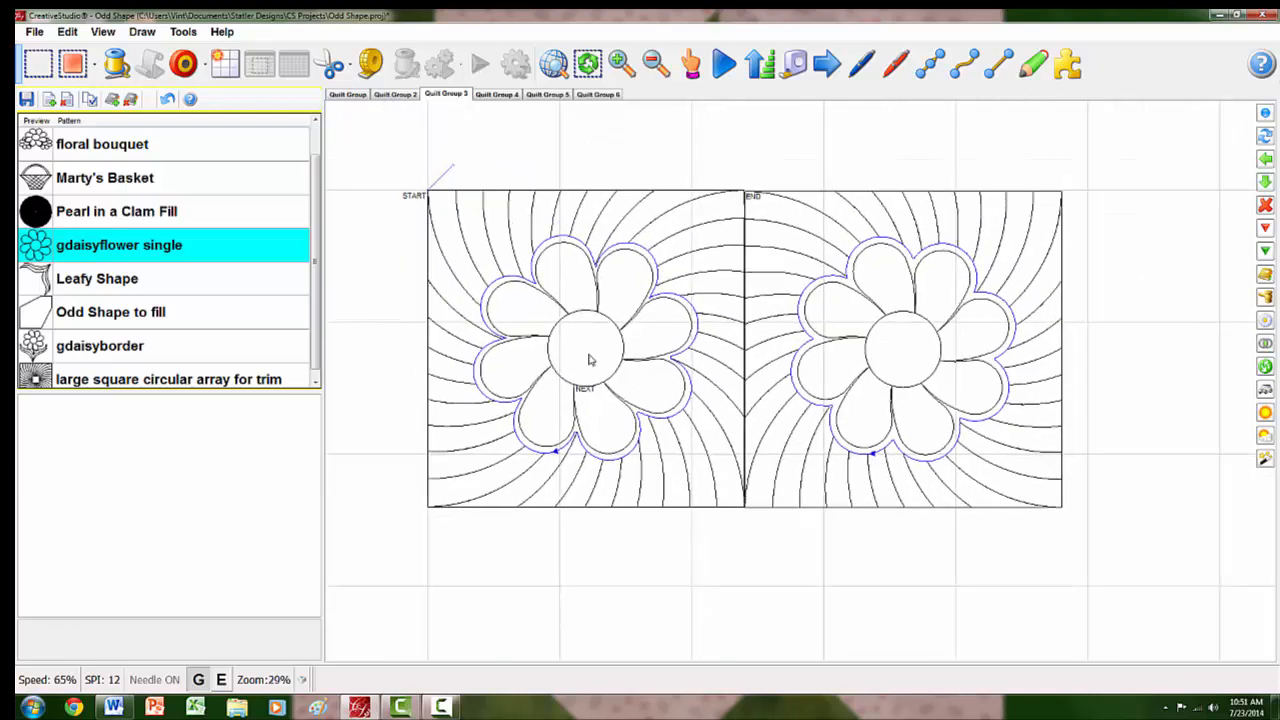
scroll(589, 359, up, 1)
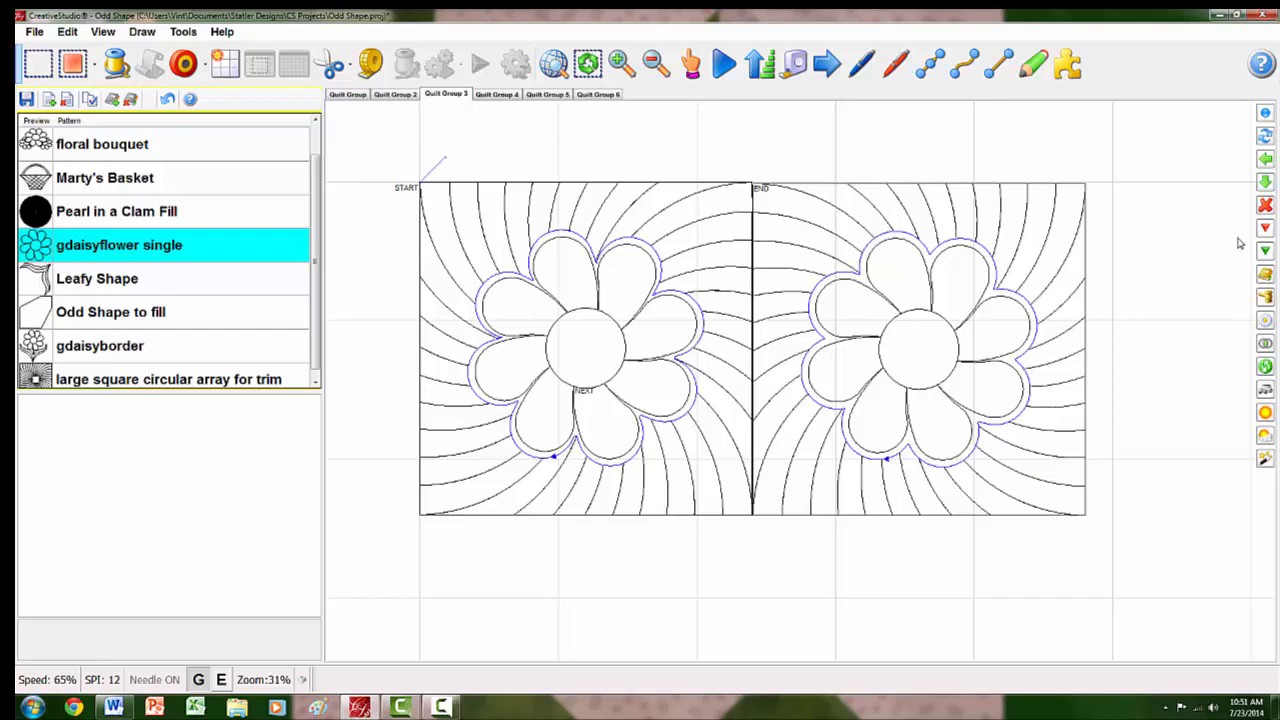
click(498, 94)
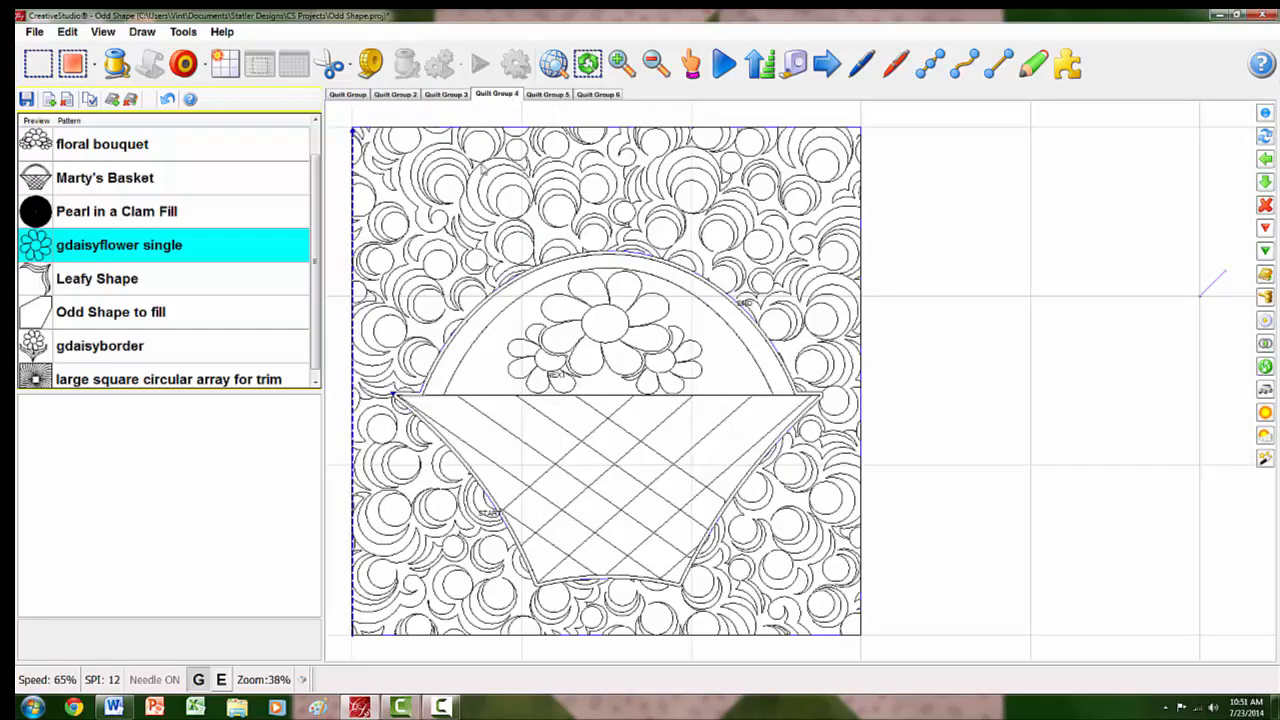